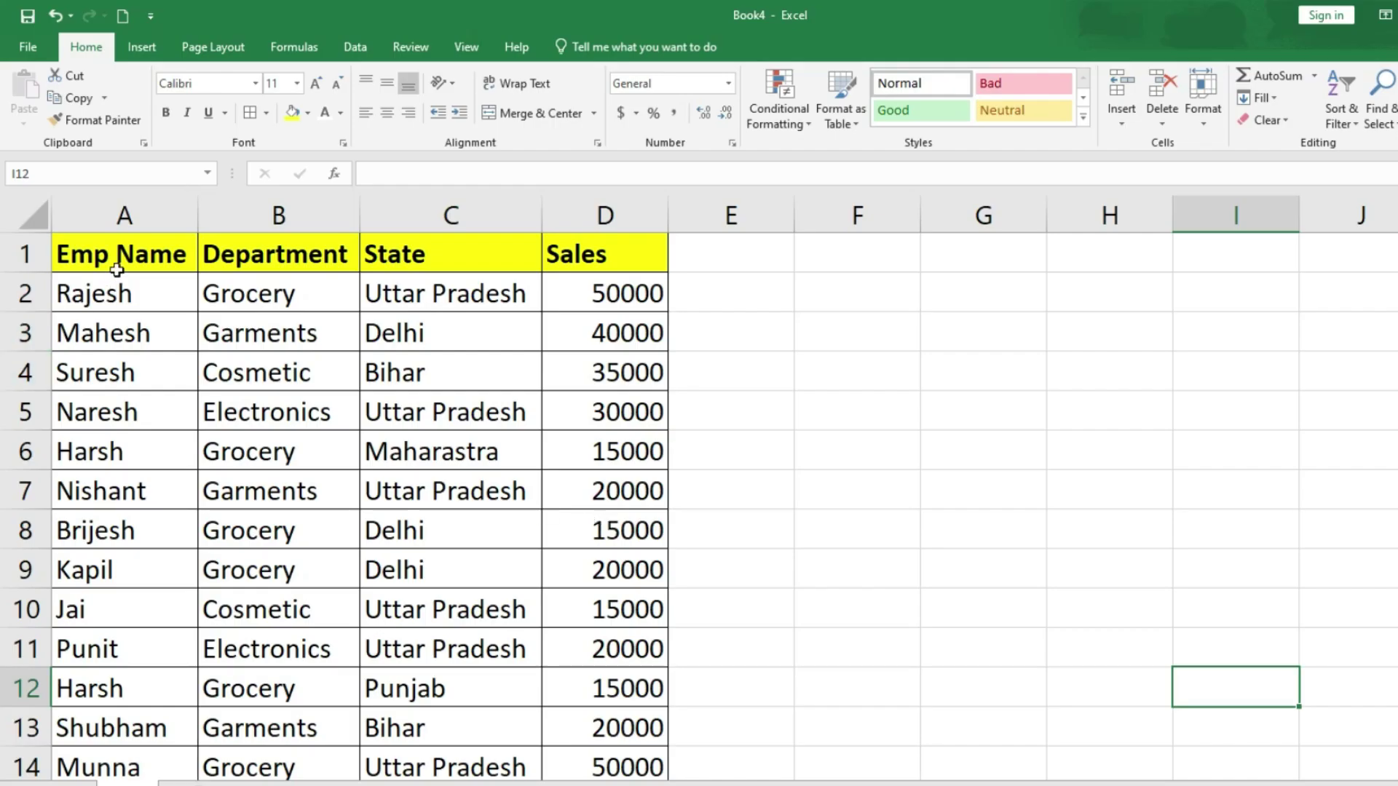
Step: Select the whole employee sales table starting at A1 and turn on filtering for its header row
left_click(119, 265)
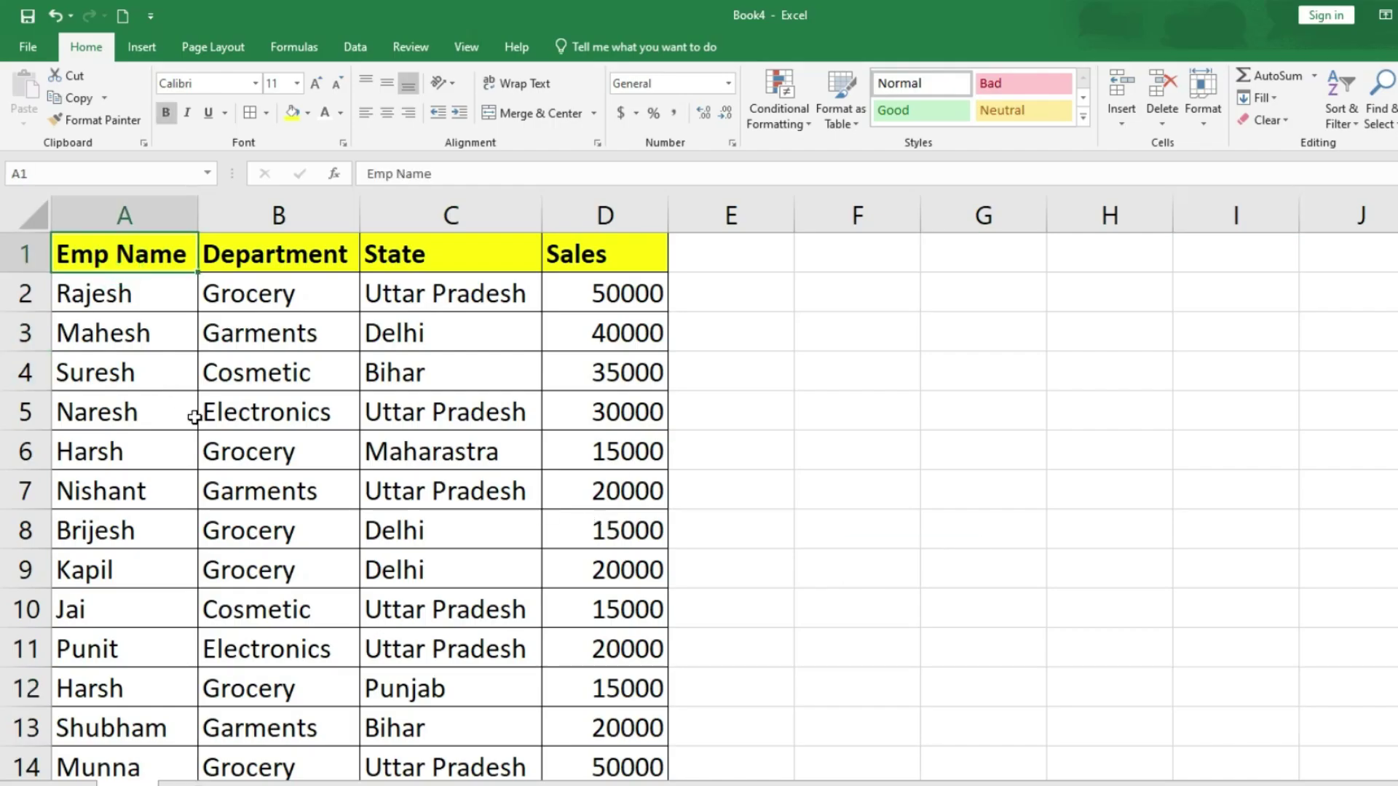
key("ctrl+shift+Down")
key("ctrl+shift+Right")
scroll(462, 352, "up", 5)
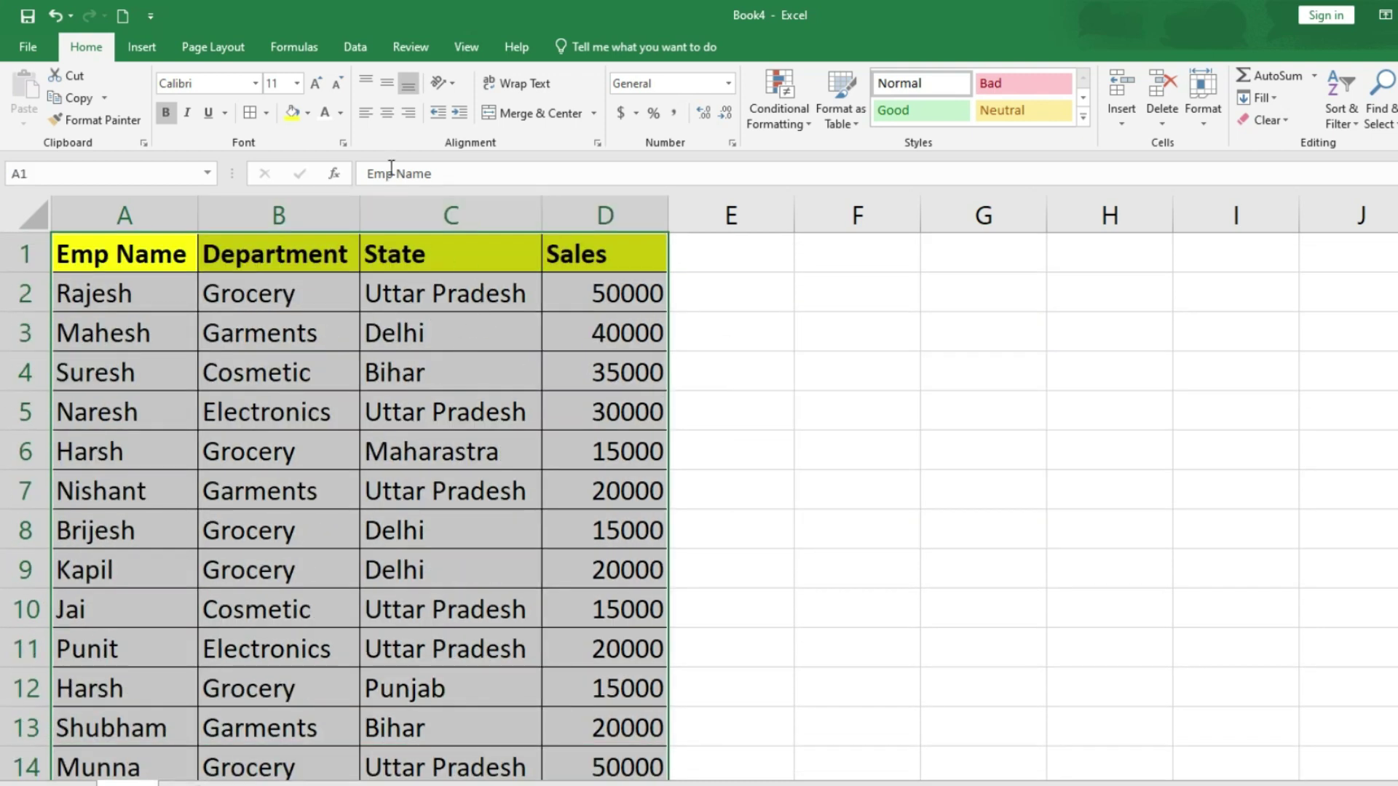
left_click(355, 48)
left_click(616, 109)
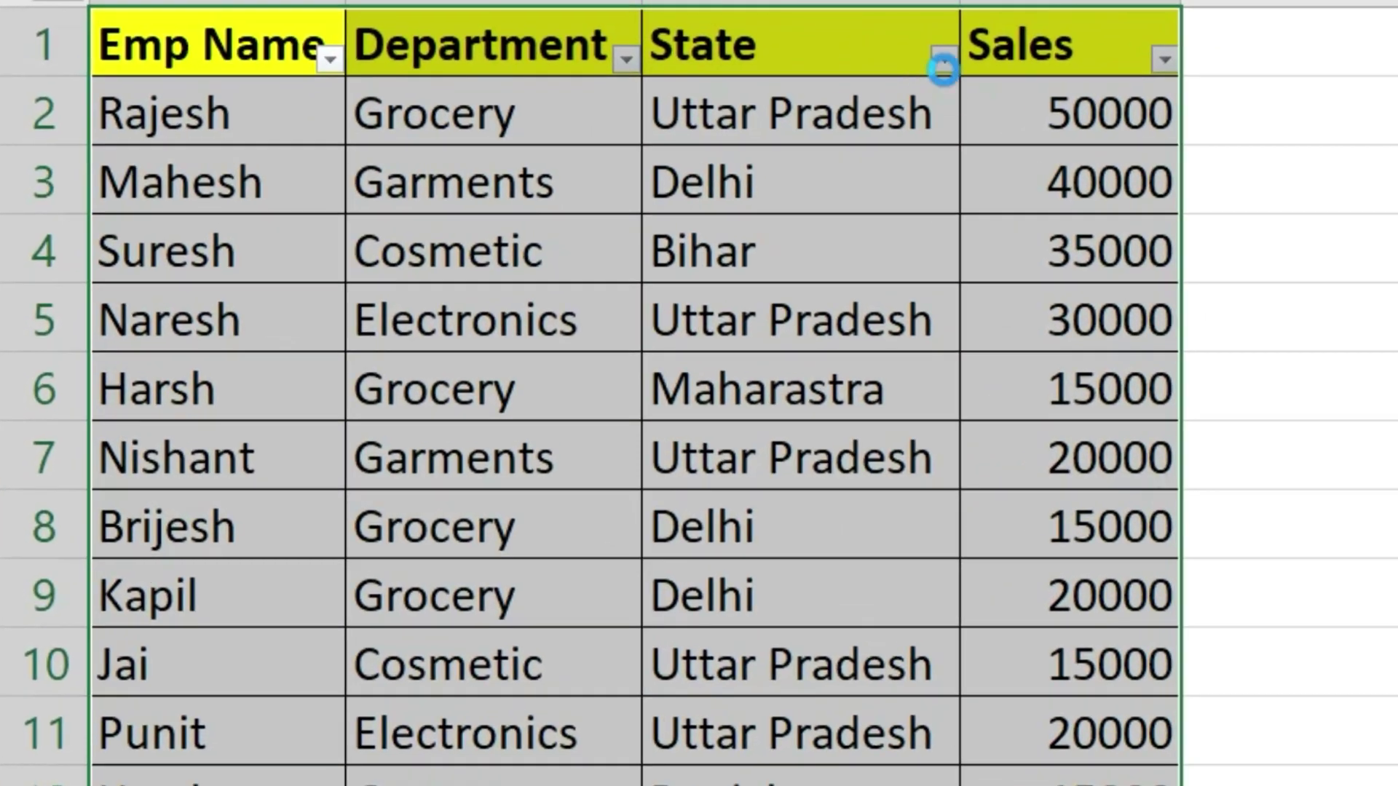
Step: Filter the State column to show only the Uttar Pradesh records
left_click(944, 58)
left_click(608, 387)
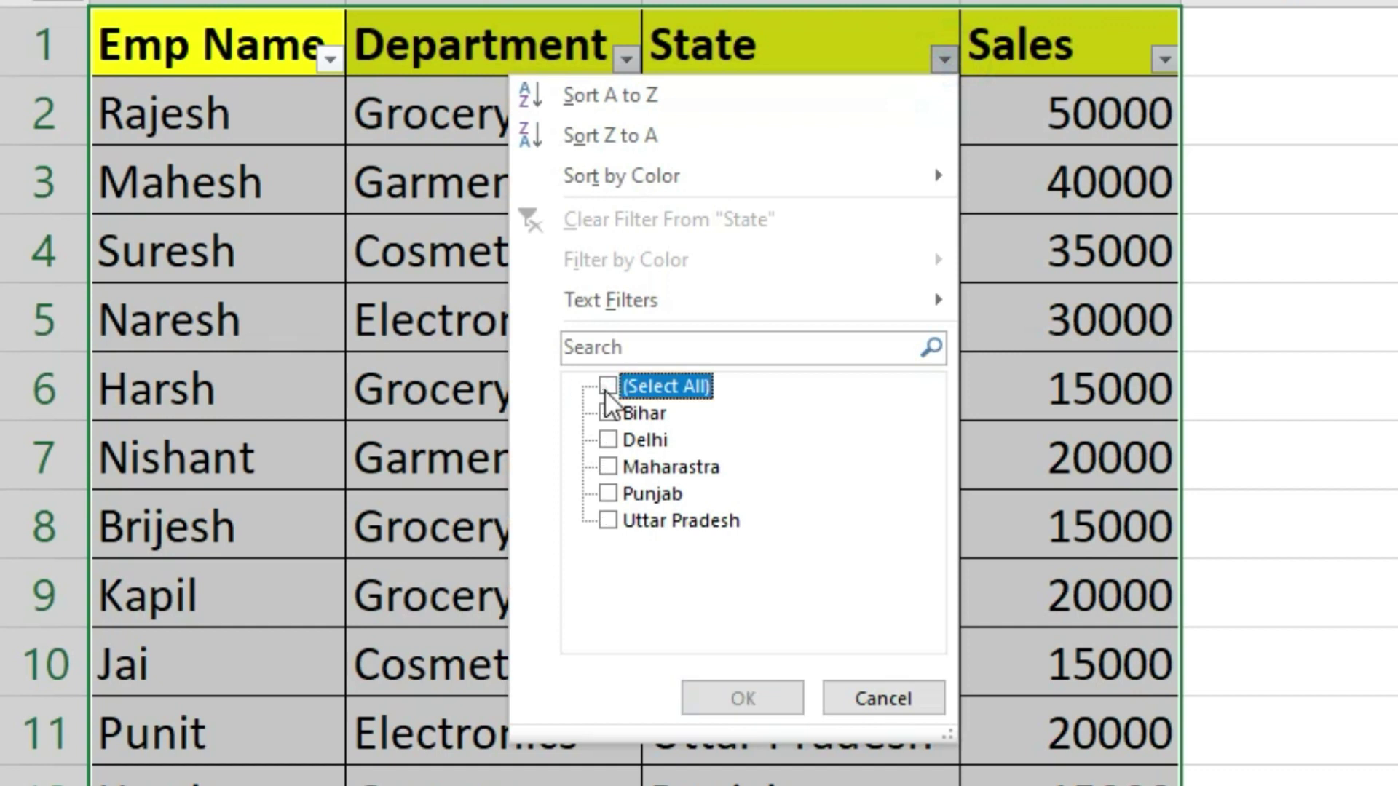
left_click(652, 523)
left_click(735, 697)
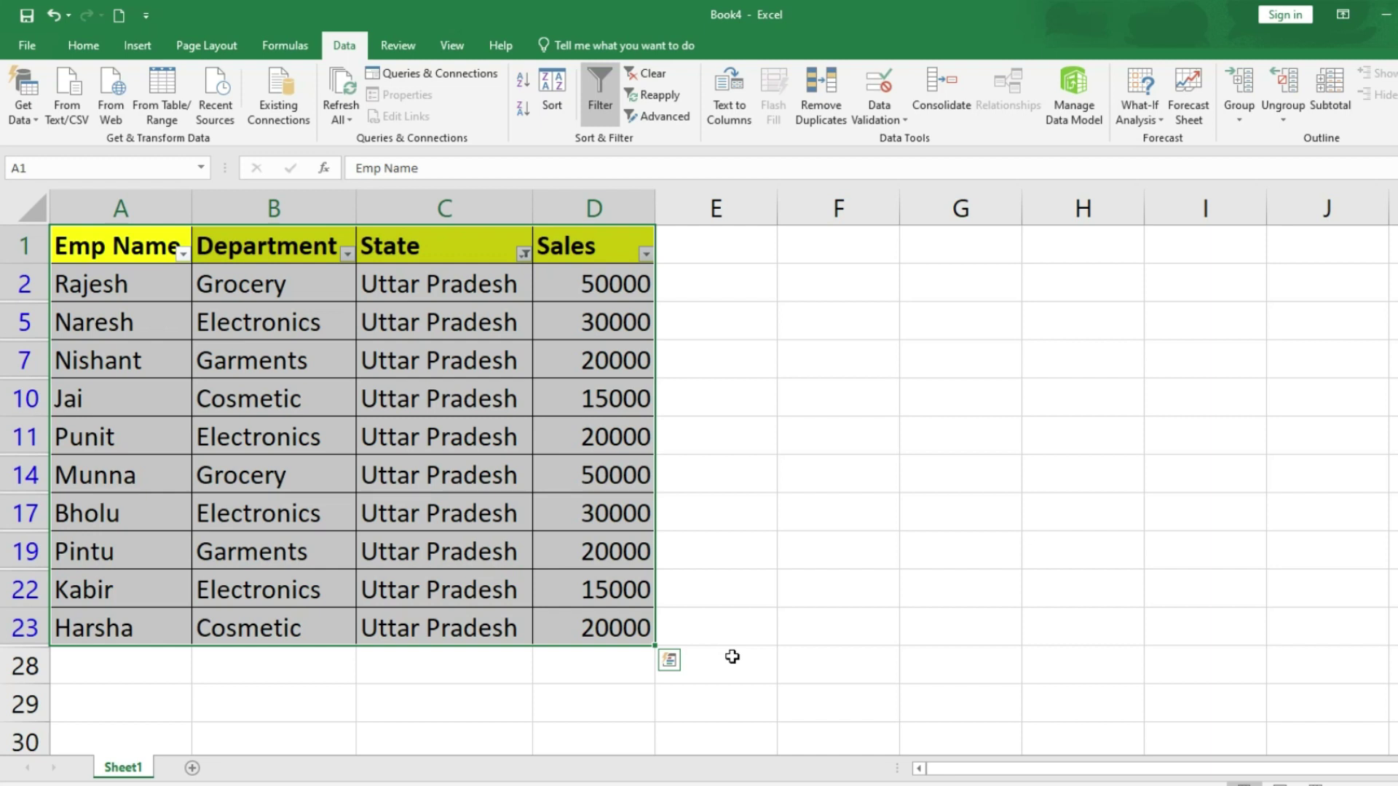
left_click(942, 535)
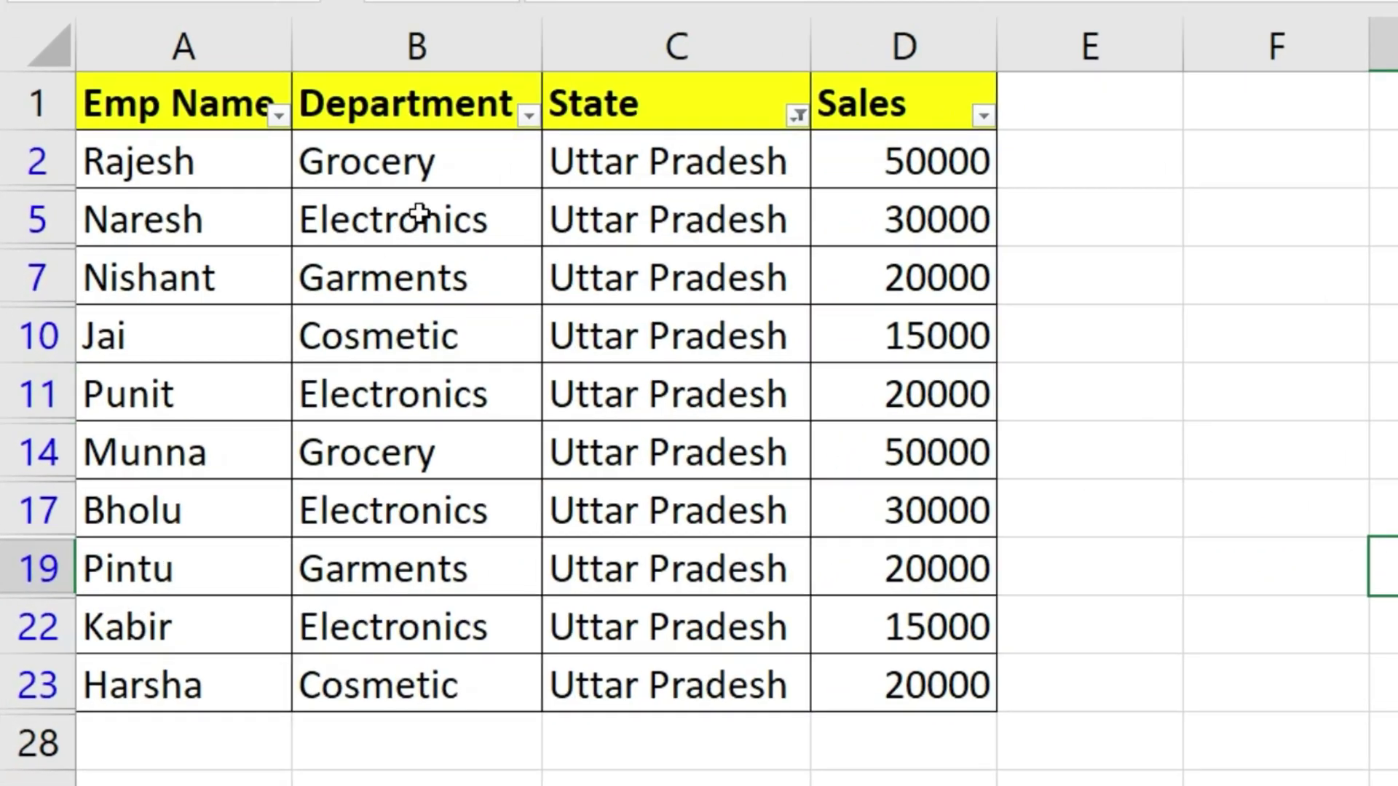
Step: Clear the State filter and turn off filtering for the table
left_click(799, 116)
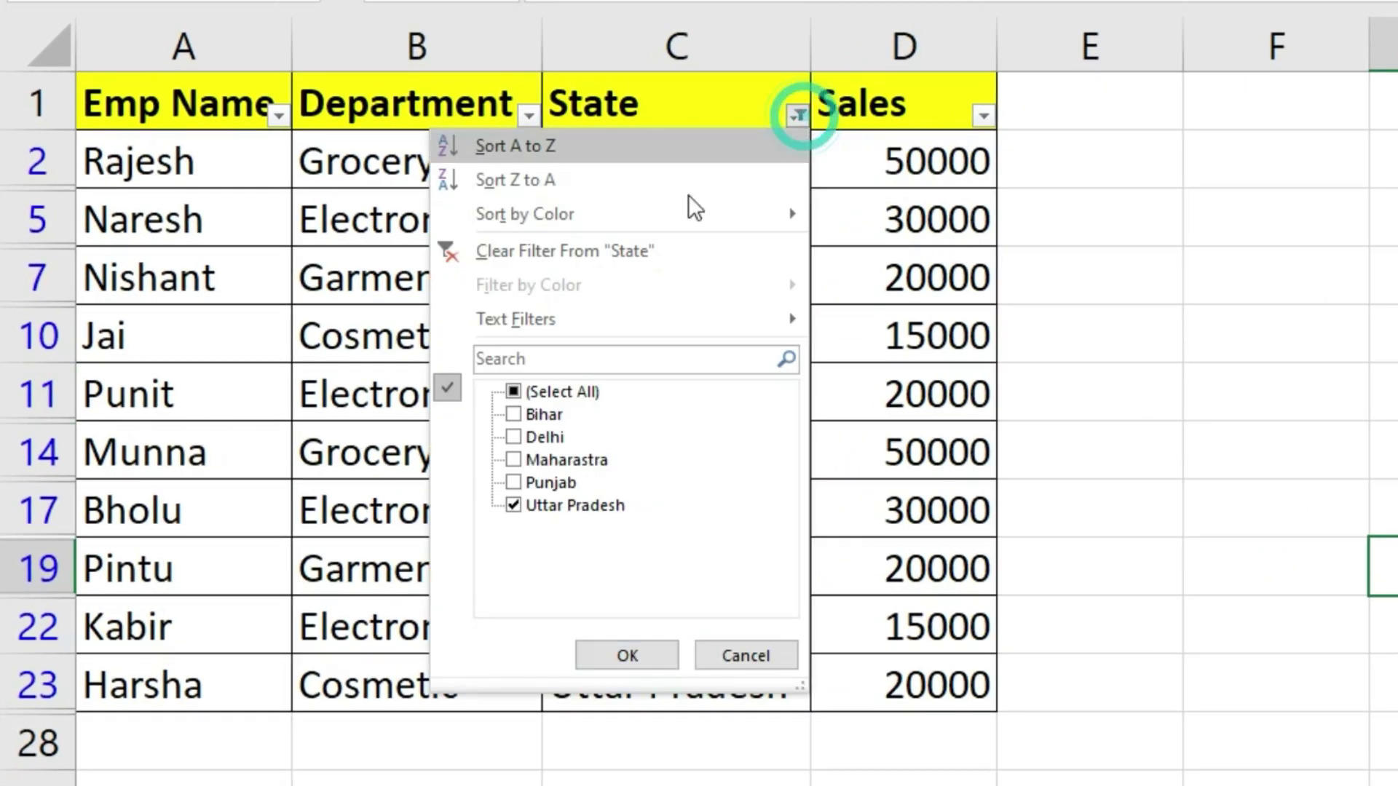
left_click(497, 251)
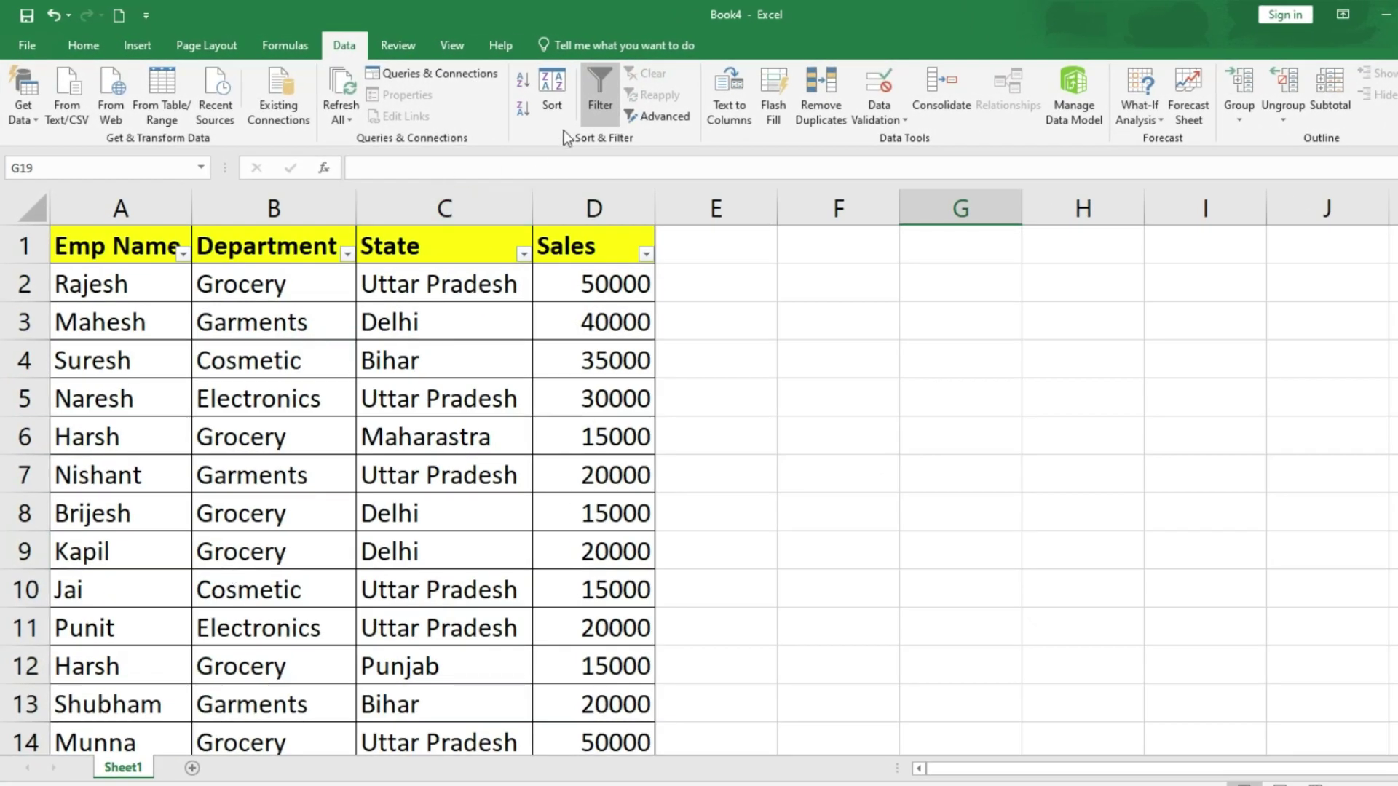
left_click(596, 96)
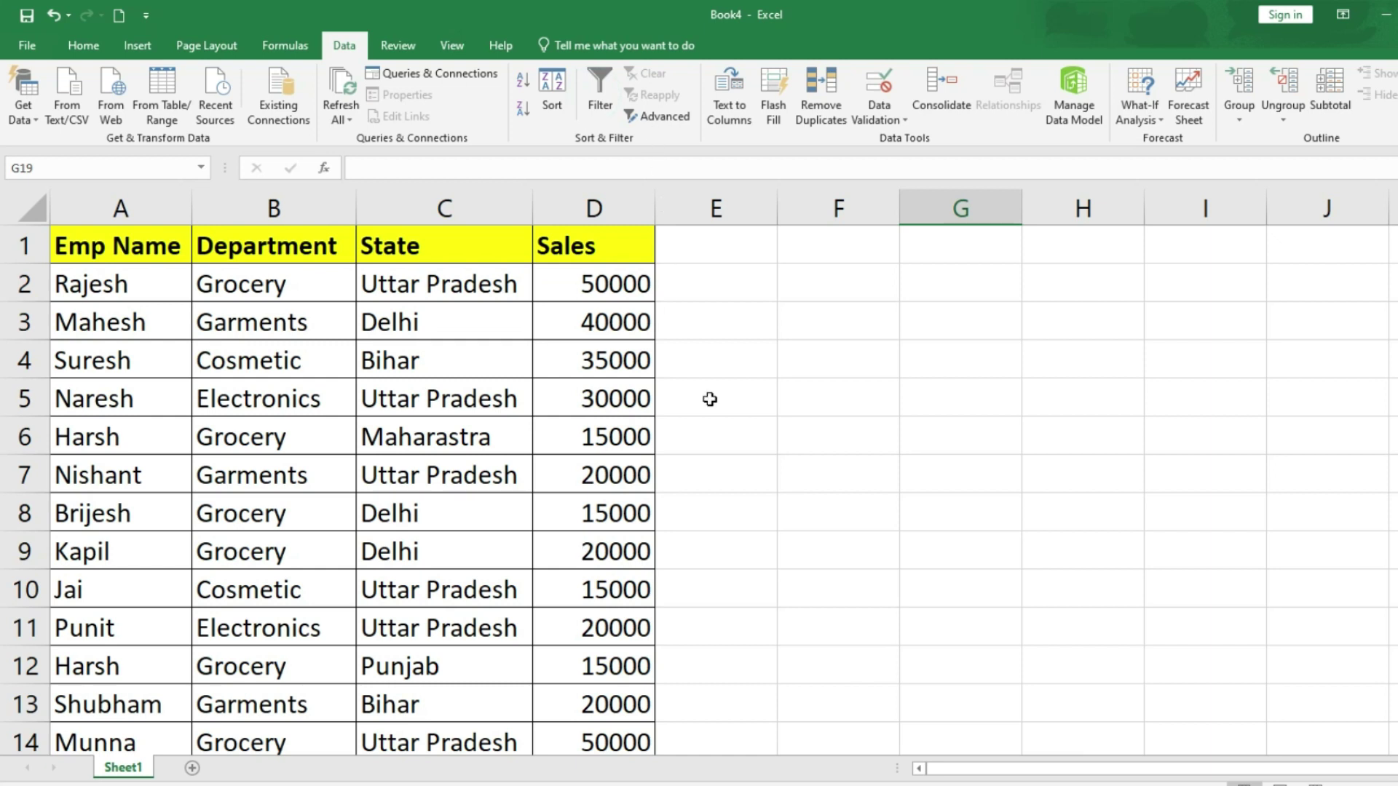
Step: Enter the criteria header State in G1 and Uttar Pradesh in G2, and widen column G to fit
left_click(945, 241)
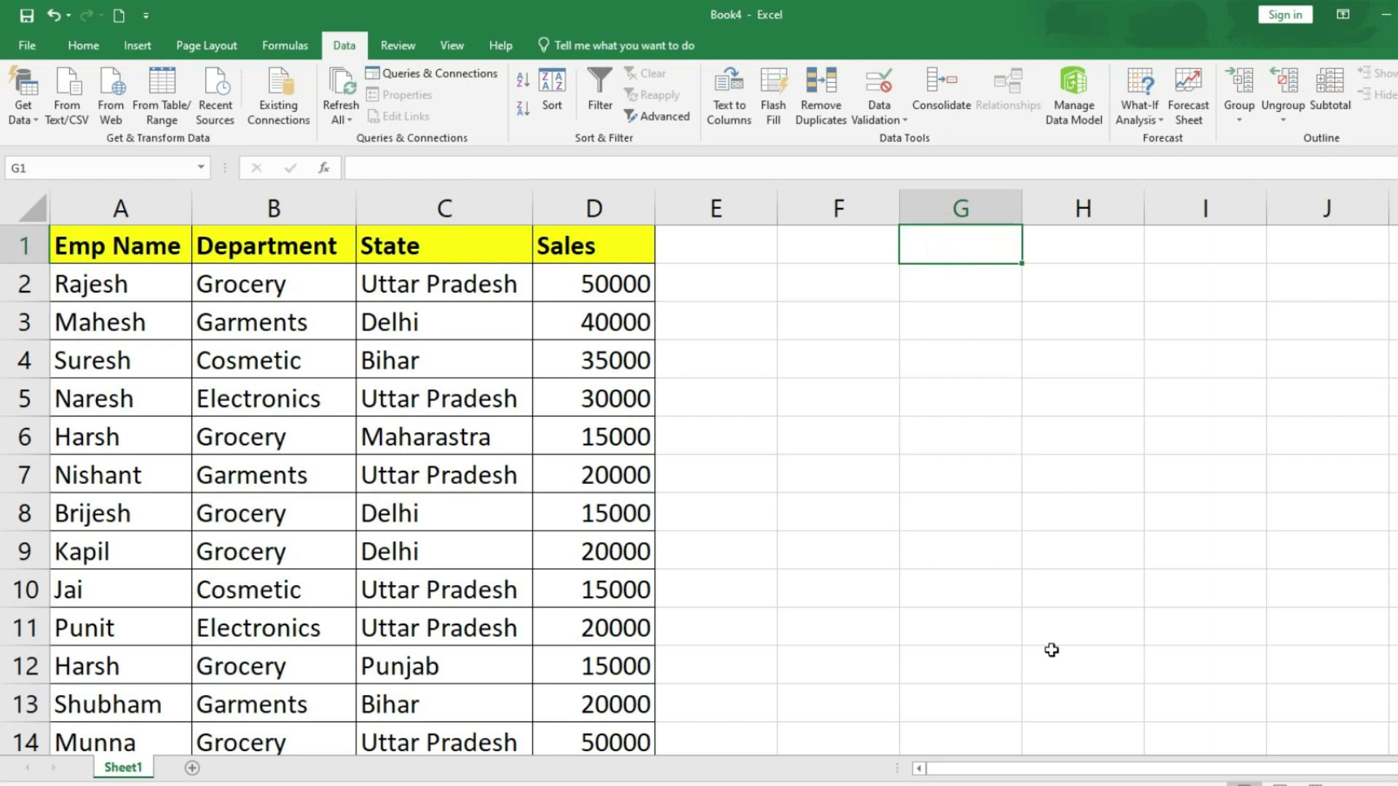
type("State")
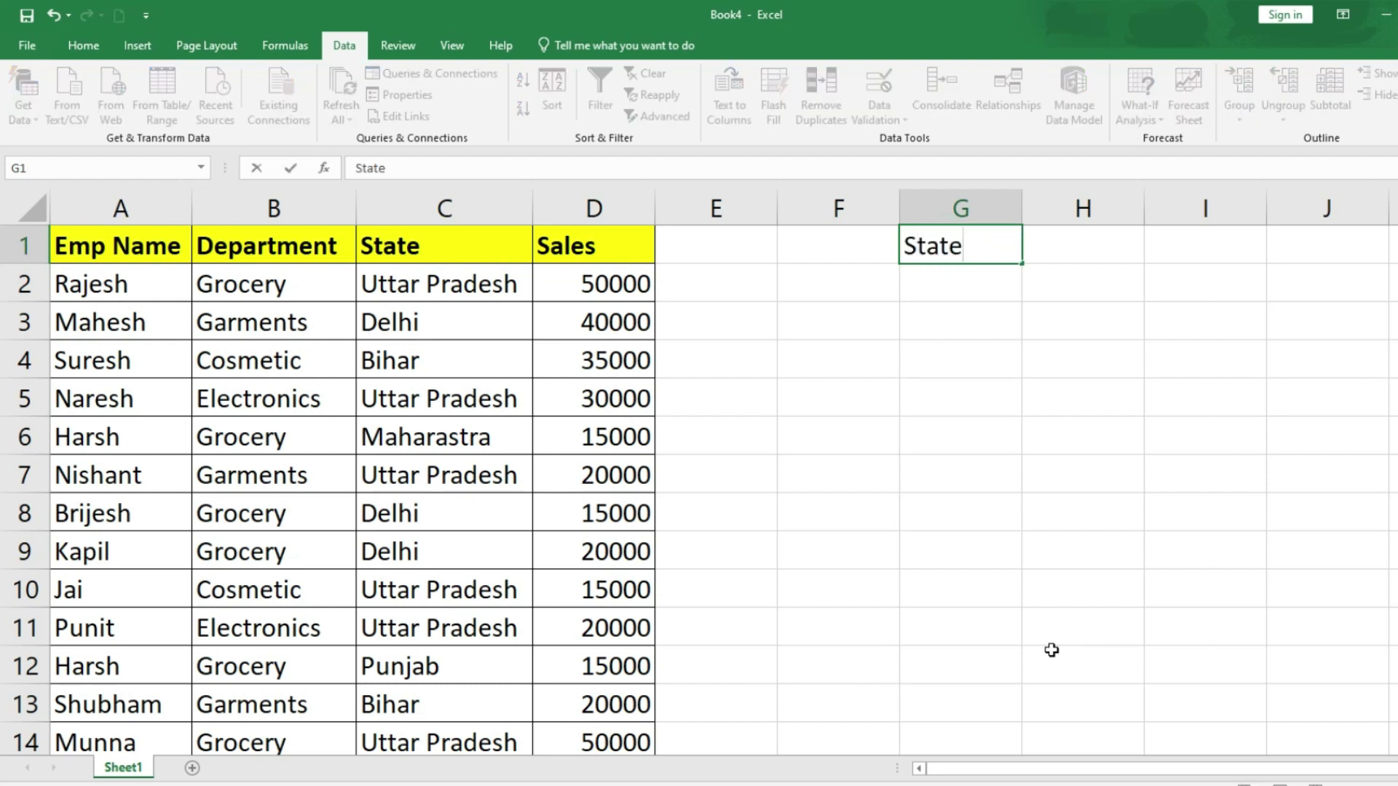
key("Return")
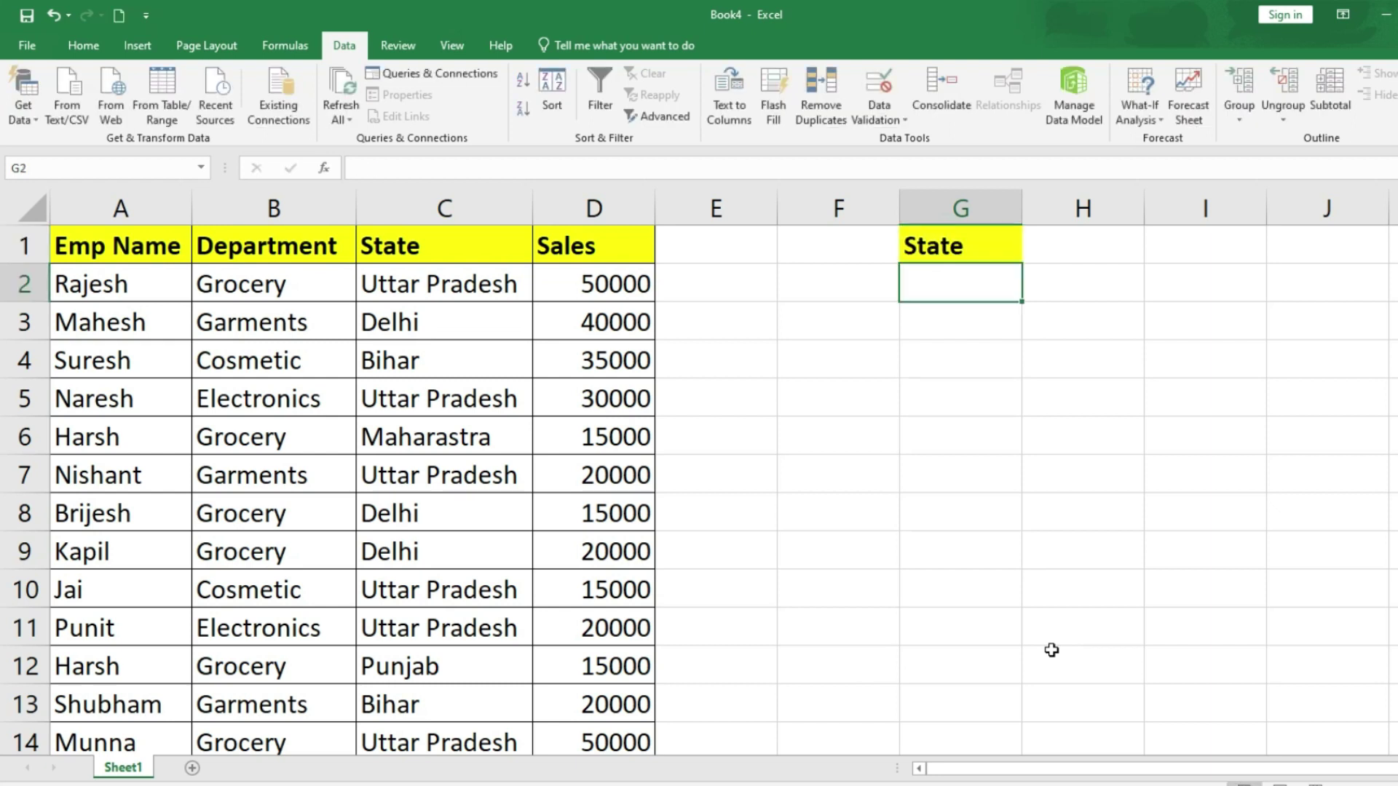
type("Utta")
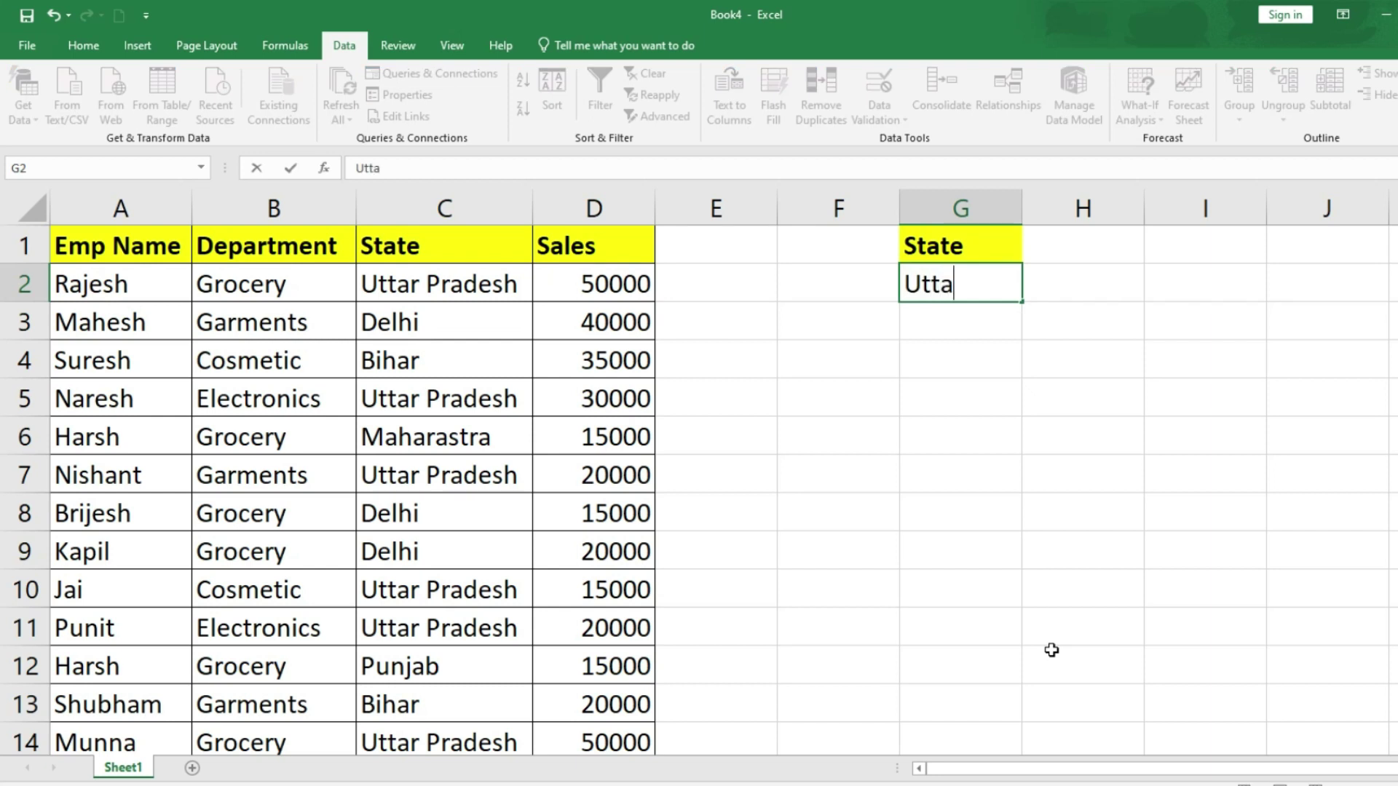
type("r Pradesh")
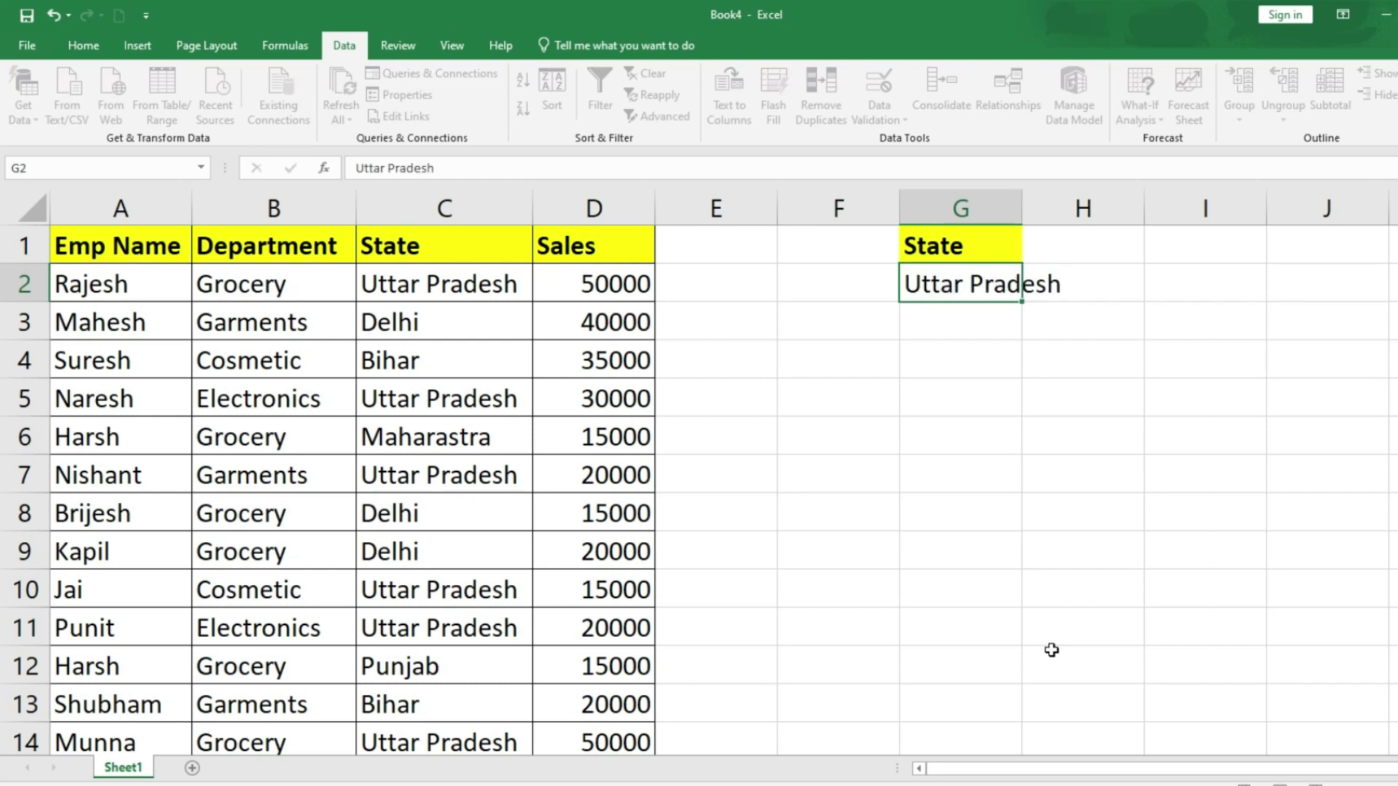
key("Return")
left_click_drag(1022, 209, 1064, 257)
left_click(921, 474)
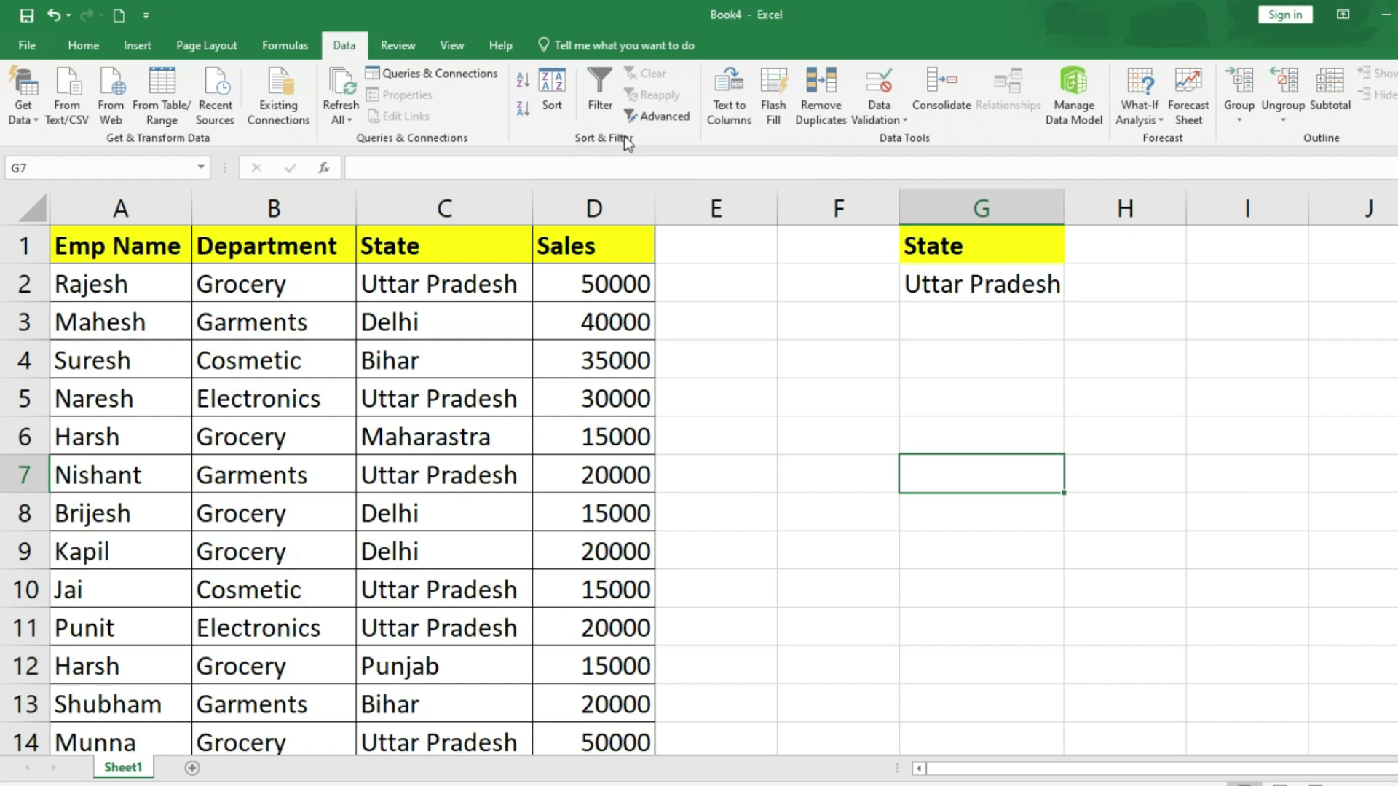
Step: Start an Advanced Filter with list range A1:D27 and criteria range G1:G2
left_click(649, 118)
left_click_drag(534, 376, 1202, 299)
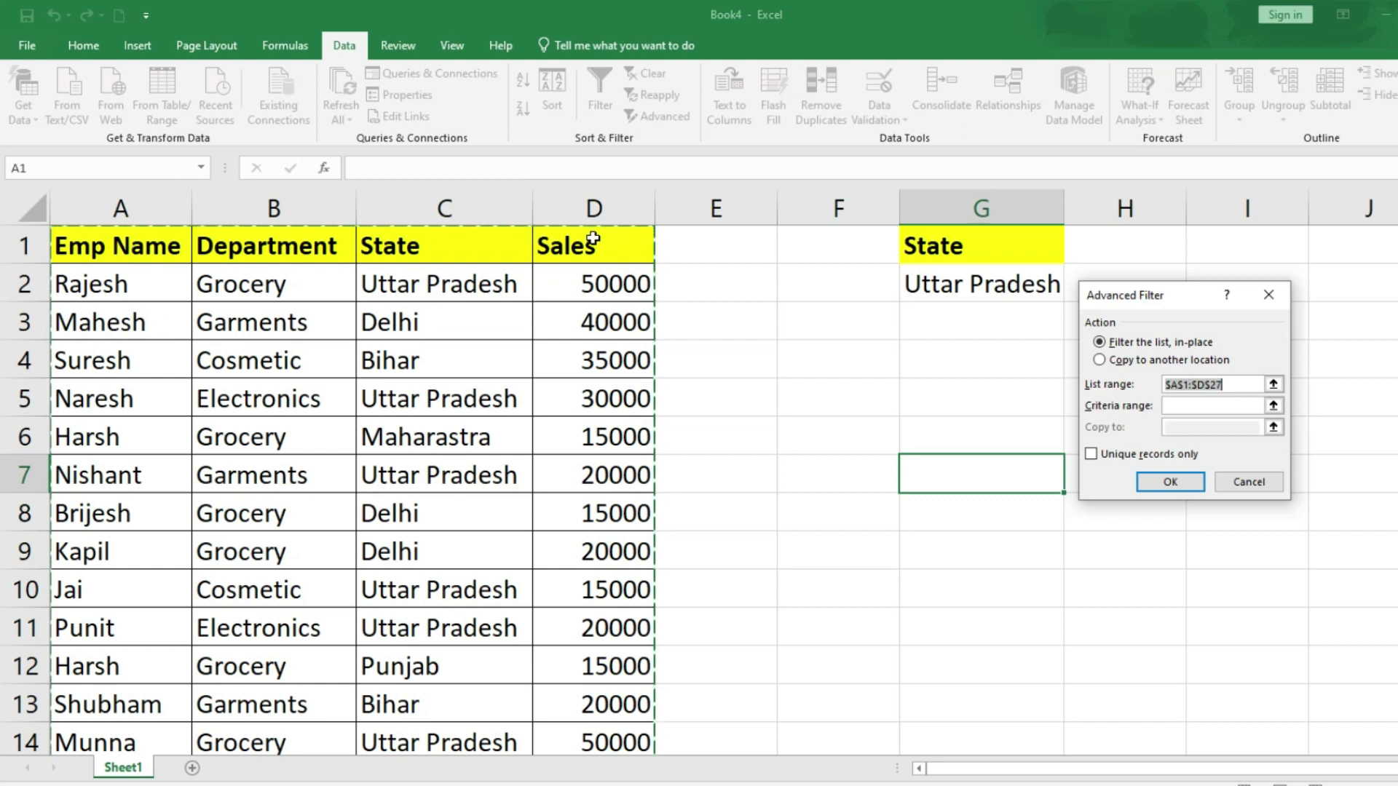
left_click(1274, 384)
left_click_drag(73, 246, 605, 673)
scroll(849, 647, "up", 5)
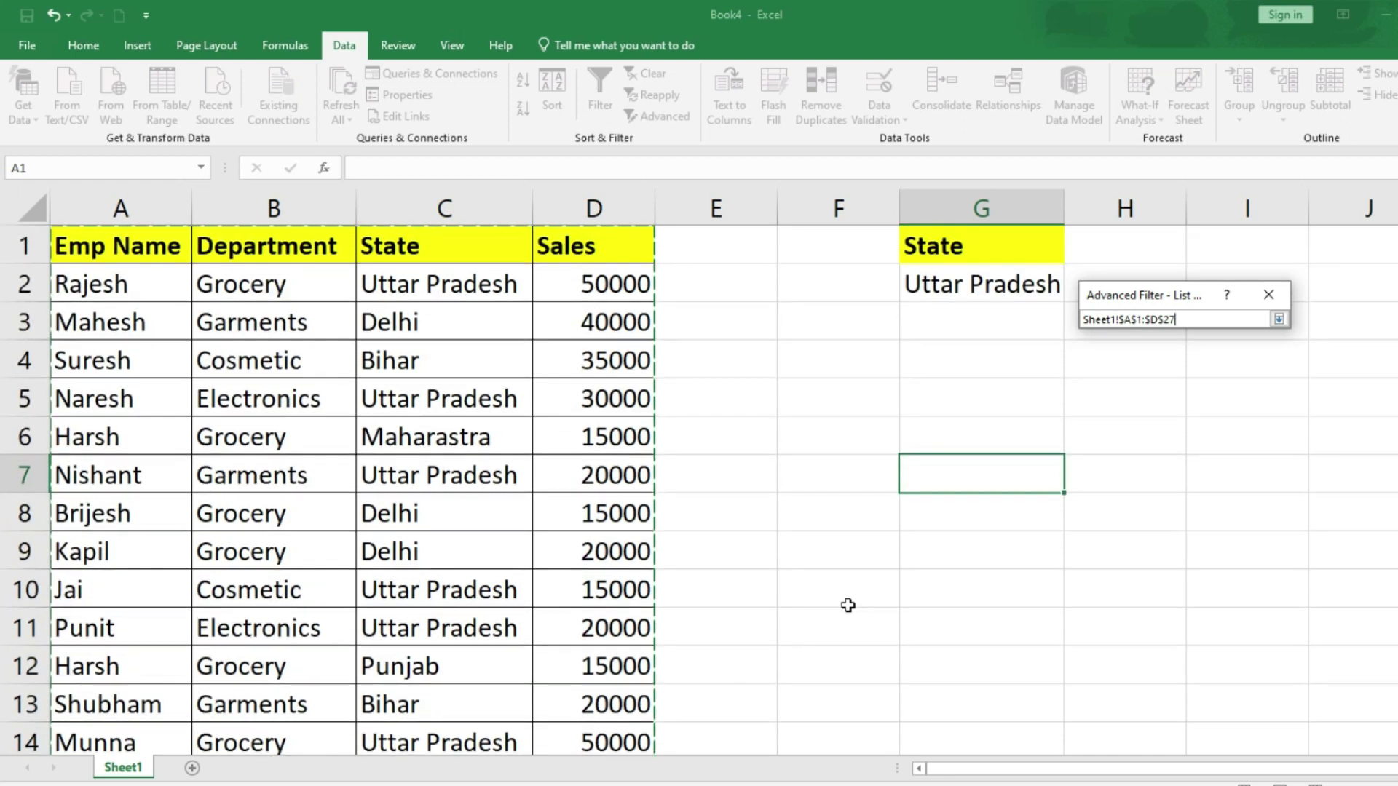
left_click(1279, 319)
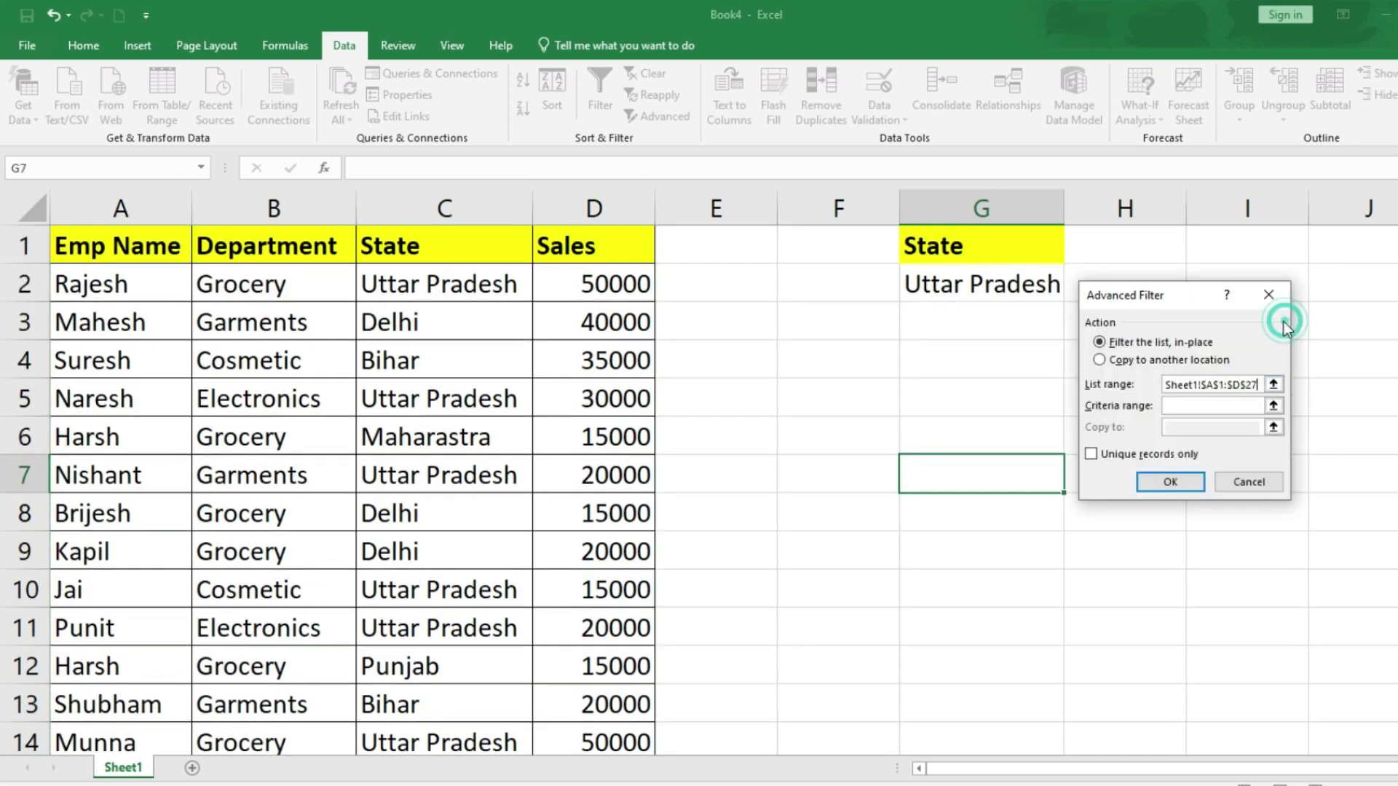
left_click(1173, 410)
left_click_drag(950, 252, 956, 284)
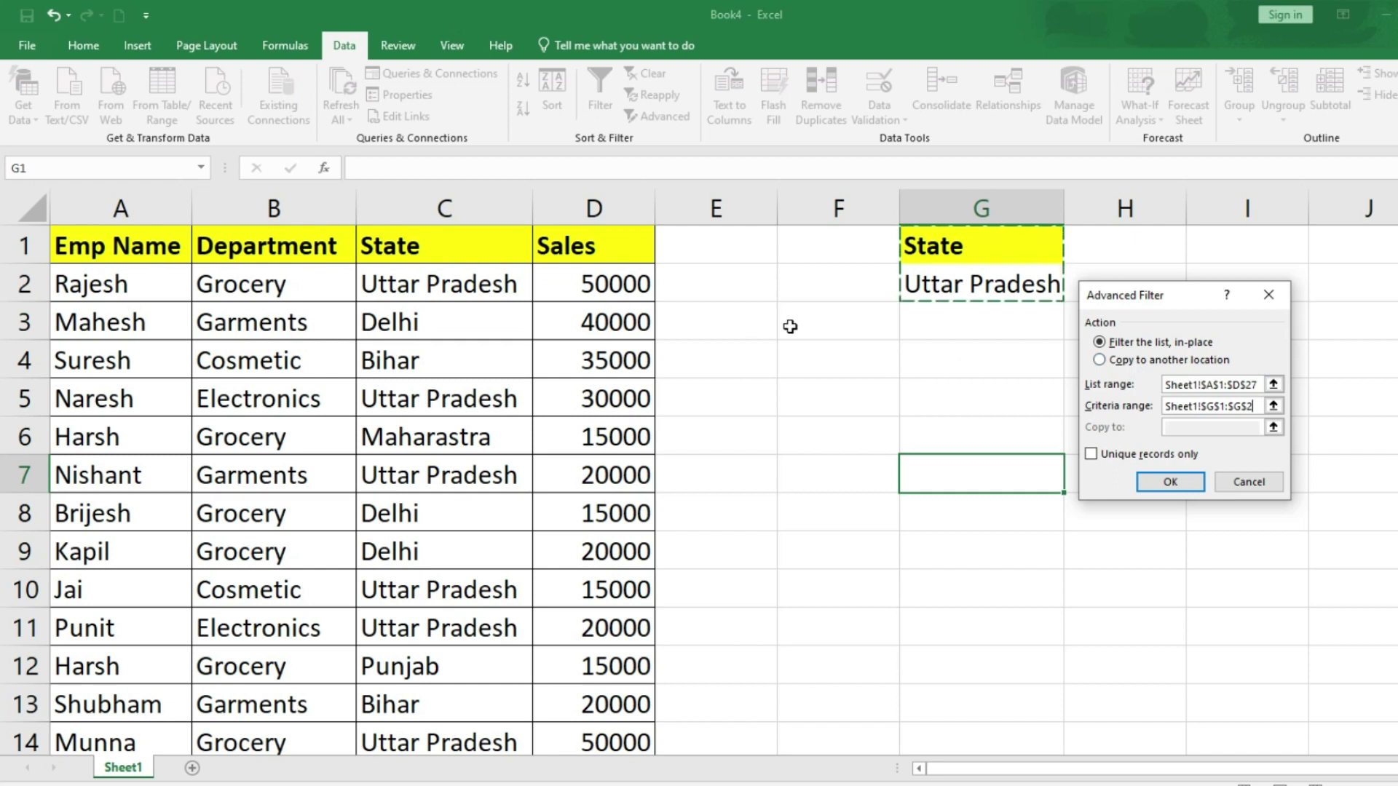
Step: Set the Advanced Filter to copy its results to another location at F6 and run it
left_click(1101, 360)
left_click(1167, 429)
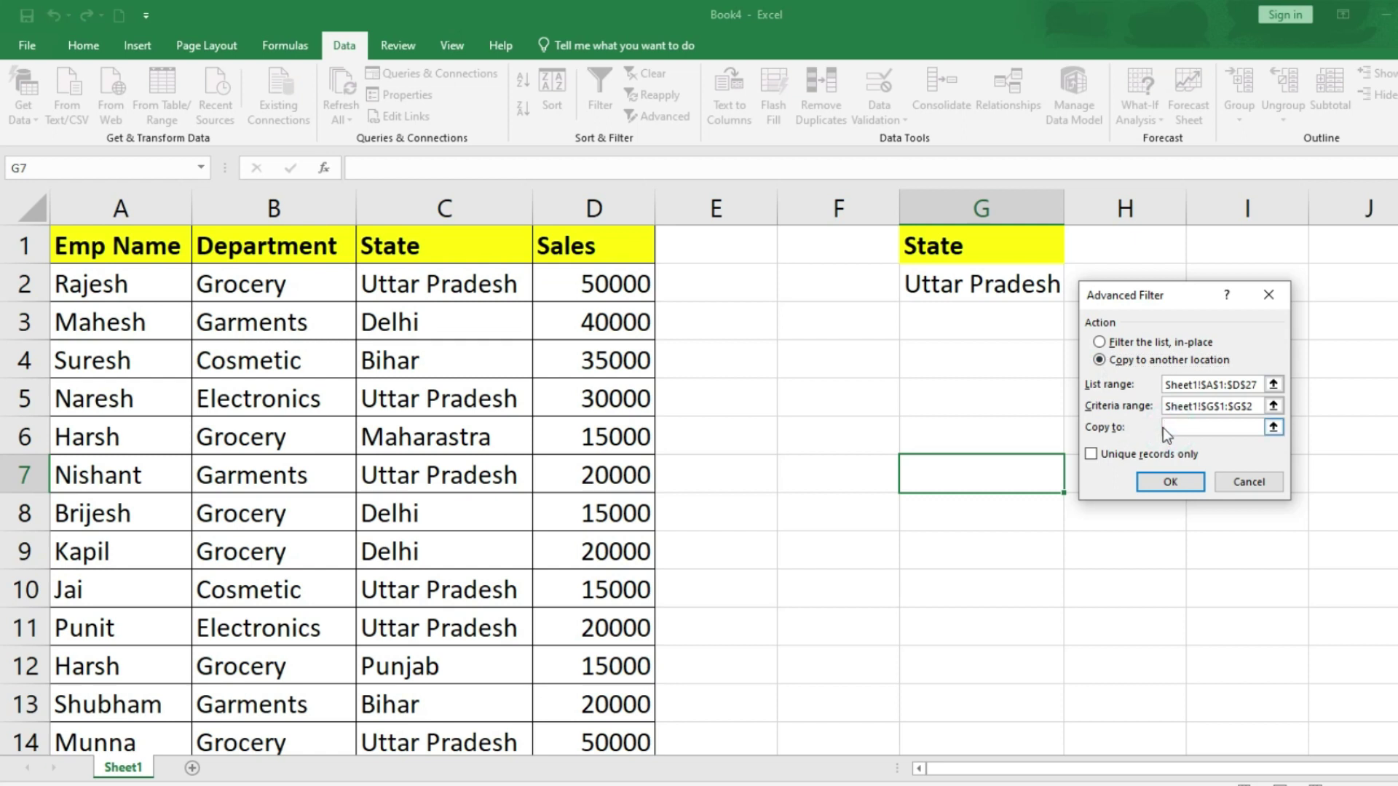
left_click(820, 423)
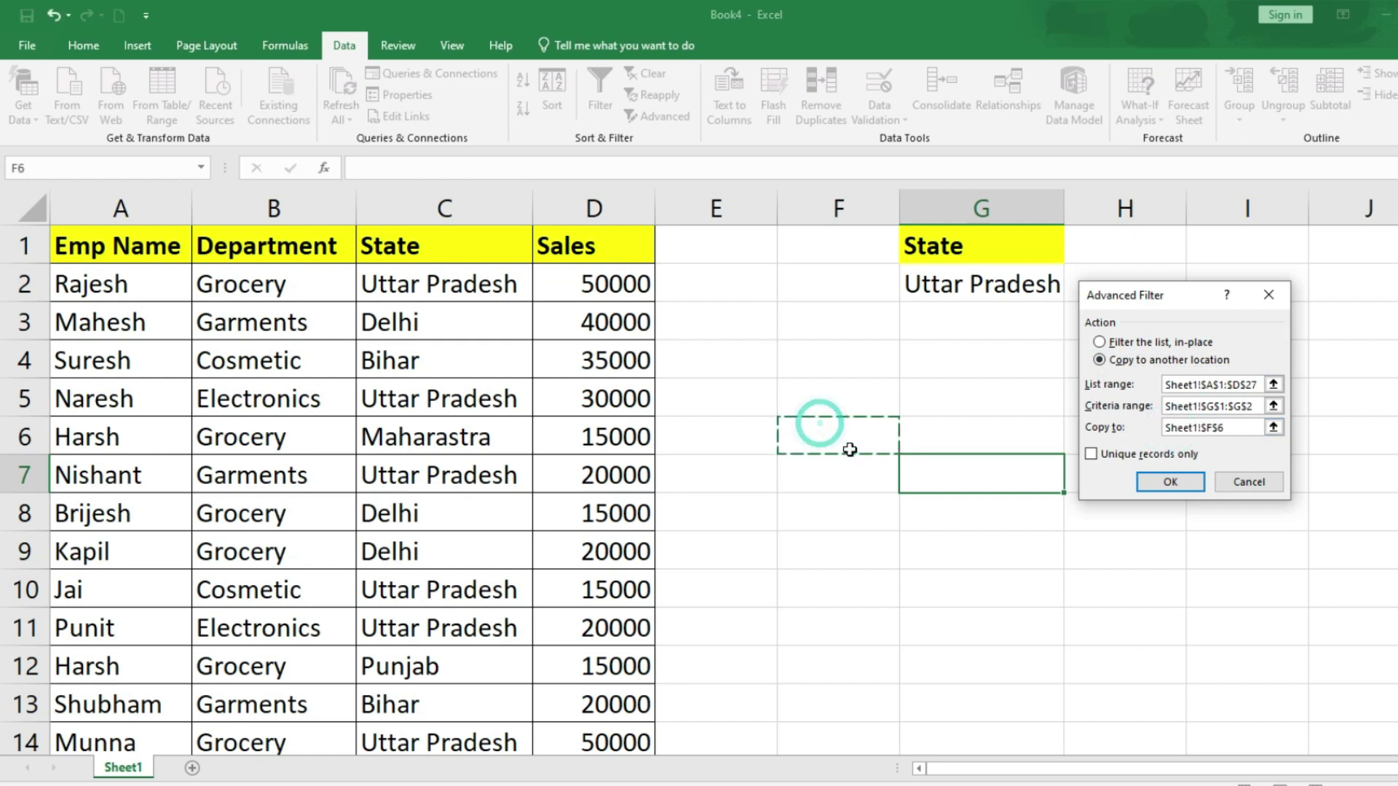
left_click(1159, 480)
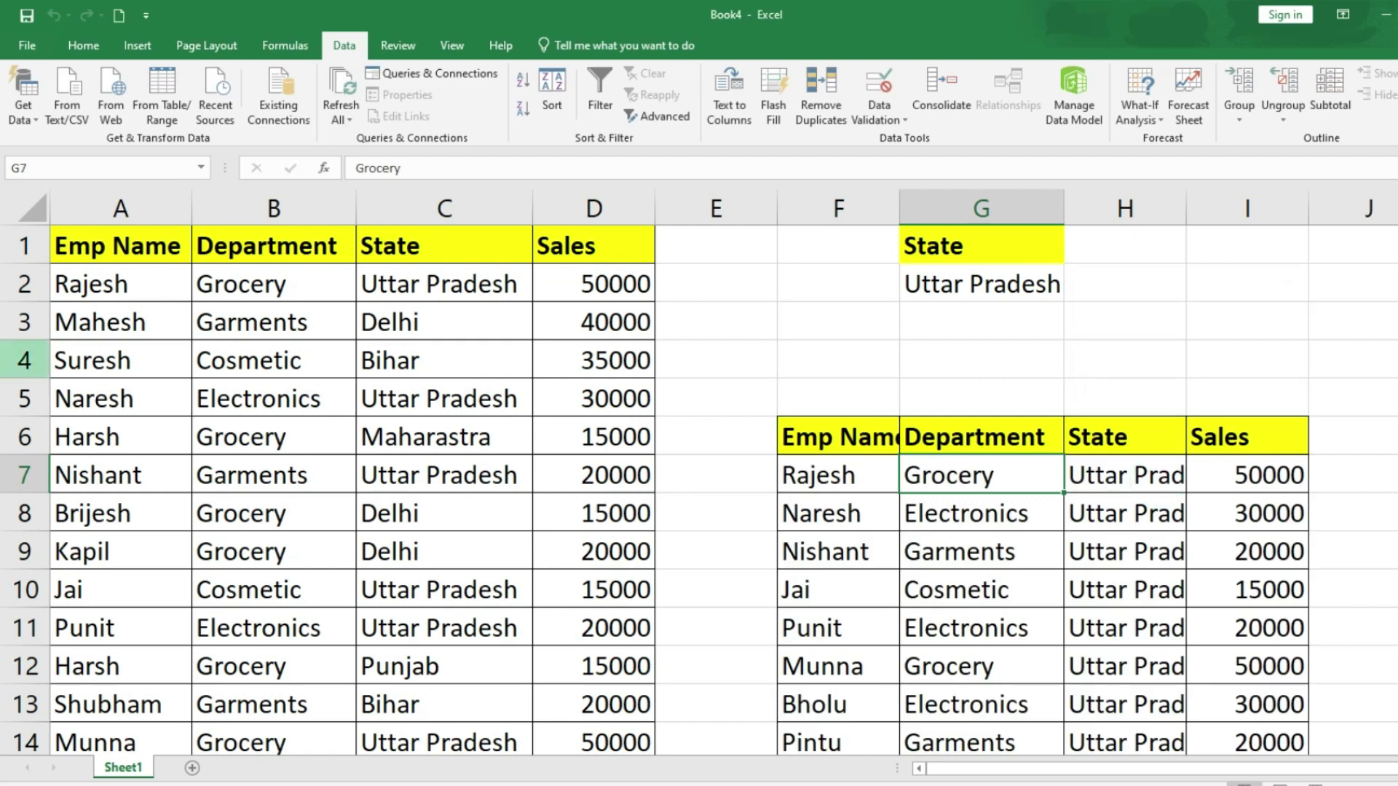
Step: Autofit the widths of columns F, G and H to their contents and review the extracted records
double_click(900, 209)
double_click(1080, 209)
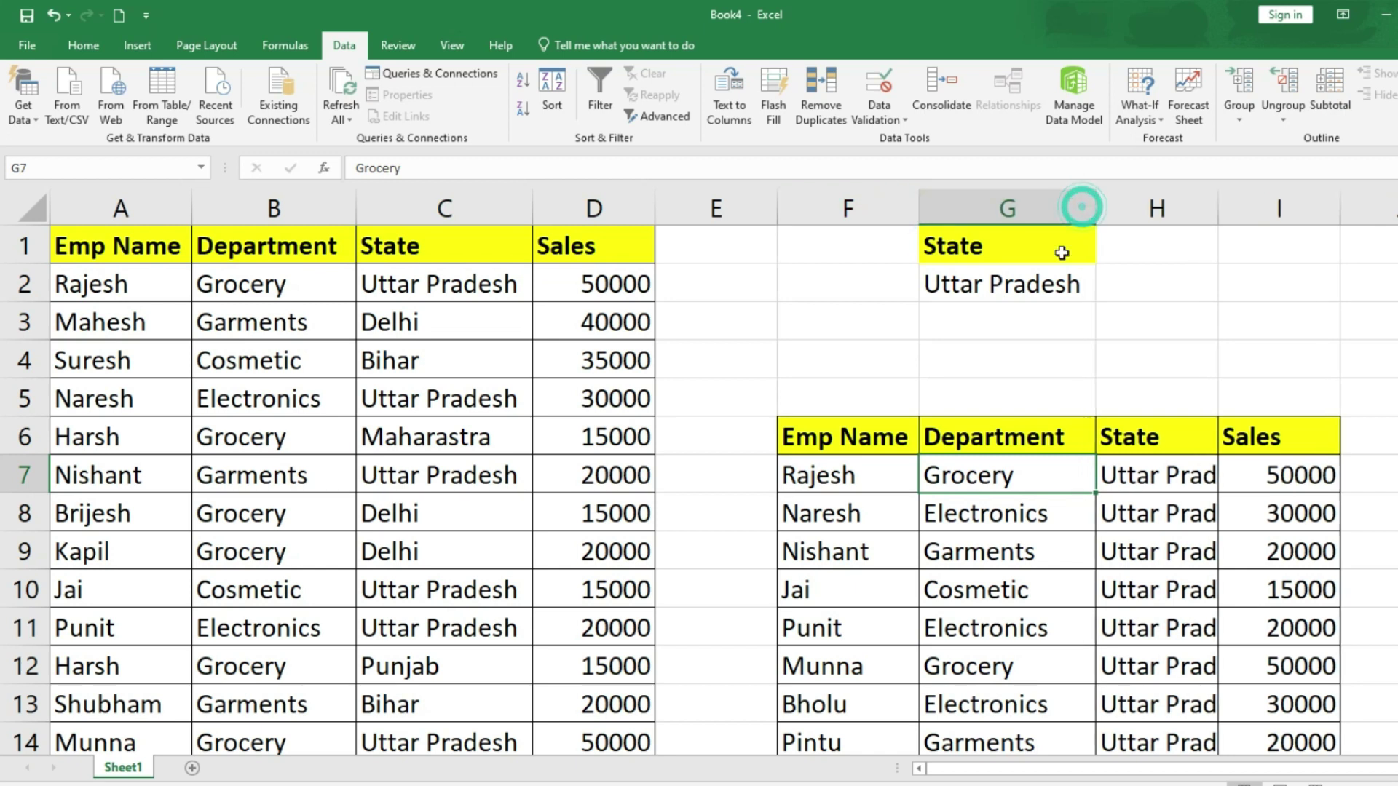
double_click(1218, 210)
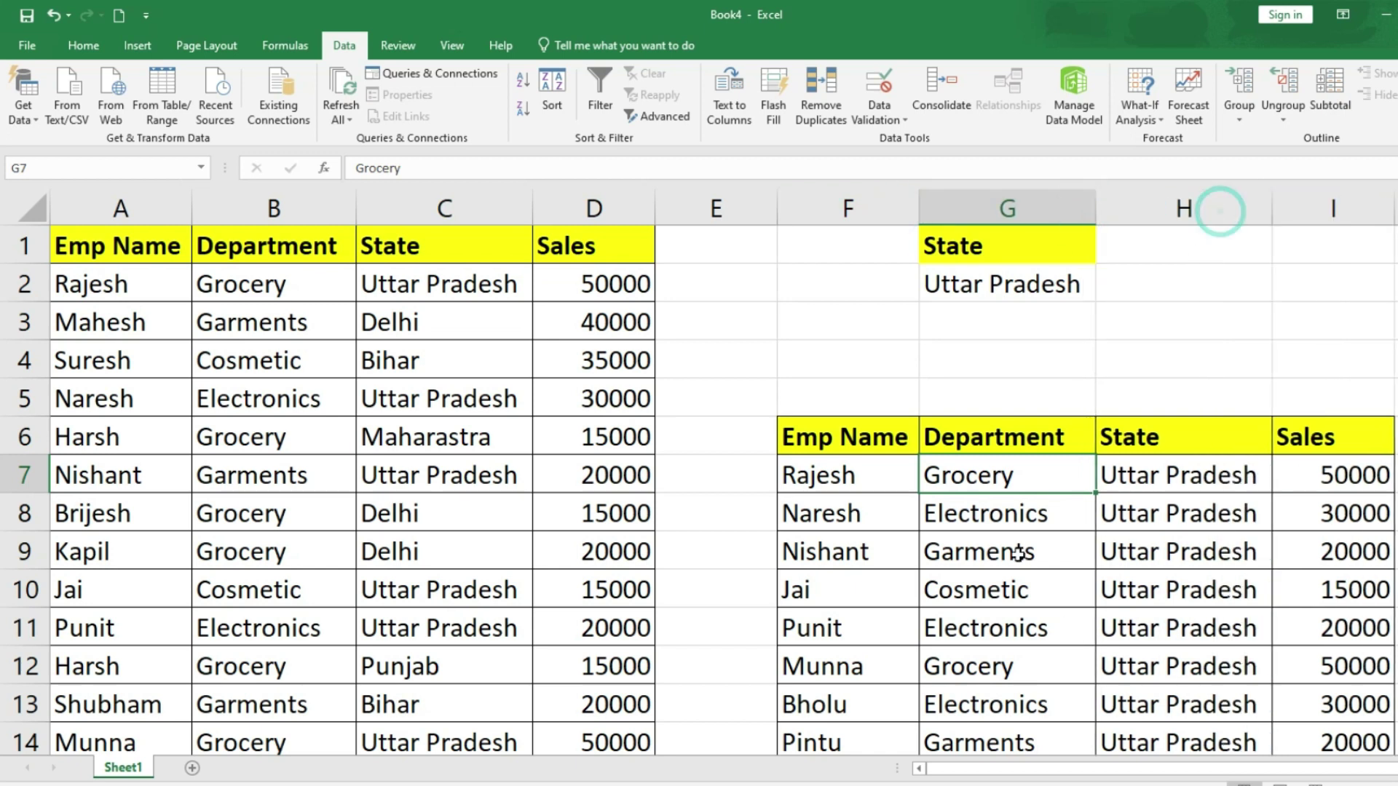
scroll(1037, 478, "down", 2)
scroll(986, 548, "up", 1)
scroll(984, 550, "up", 1)
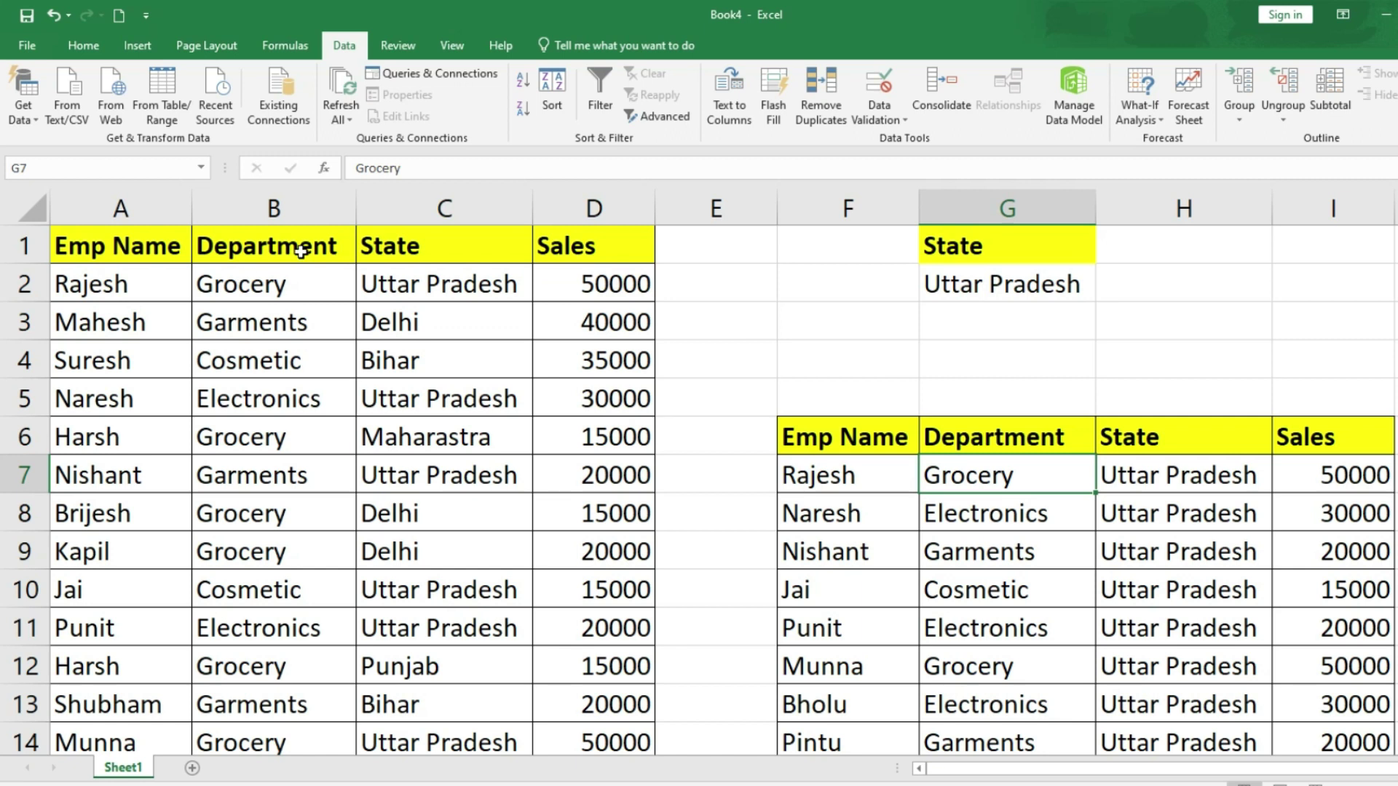
Step: Copy the Department header and Grocery value from B1:B2 into F1:F2 and autofit column F
left_click_drag(295, 248, 287, 274)
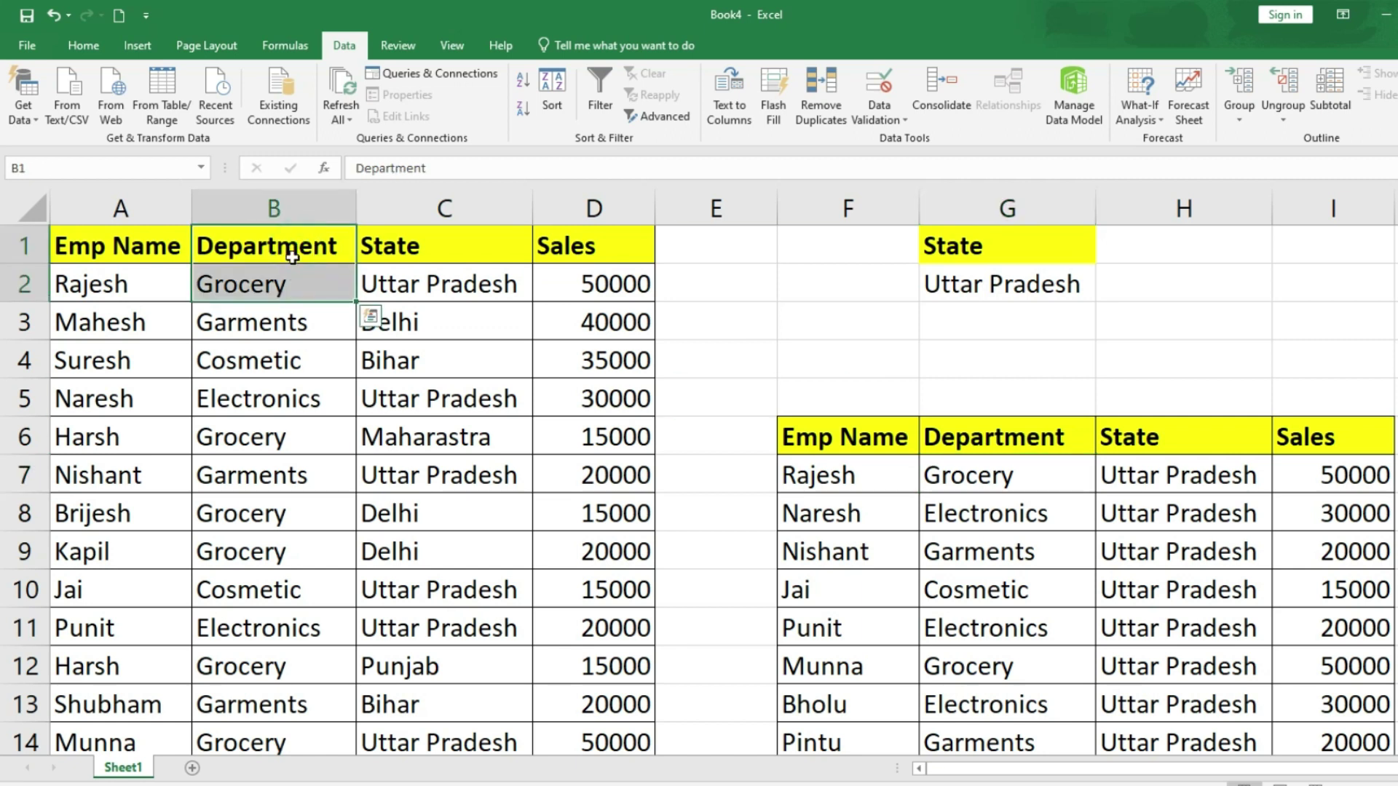
key("ctrl+c")
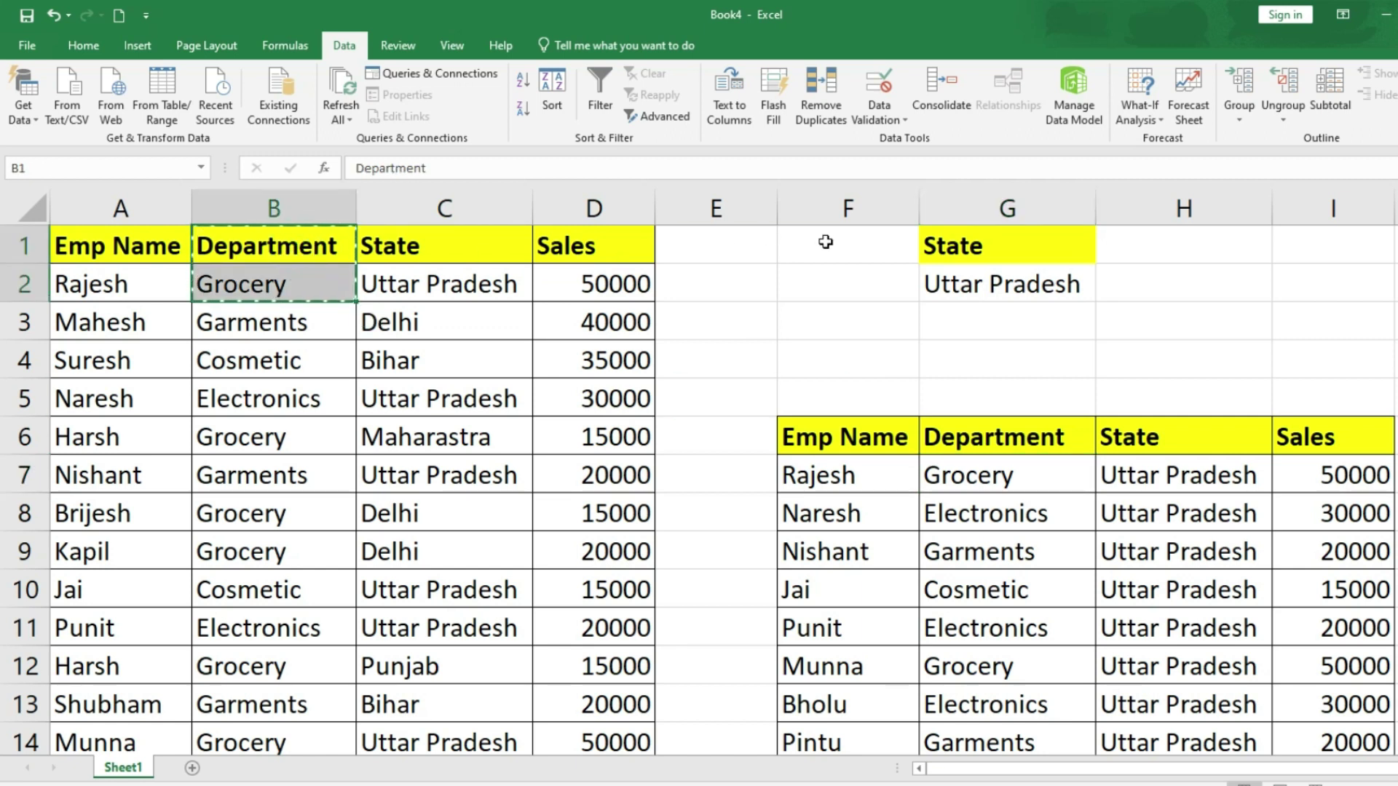
left_click(825, 242)
key("ctrl+v")
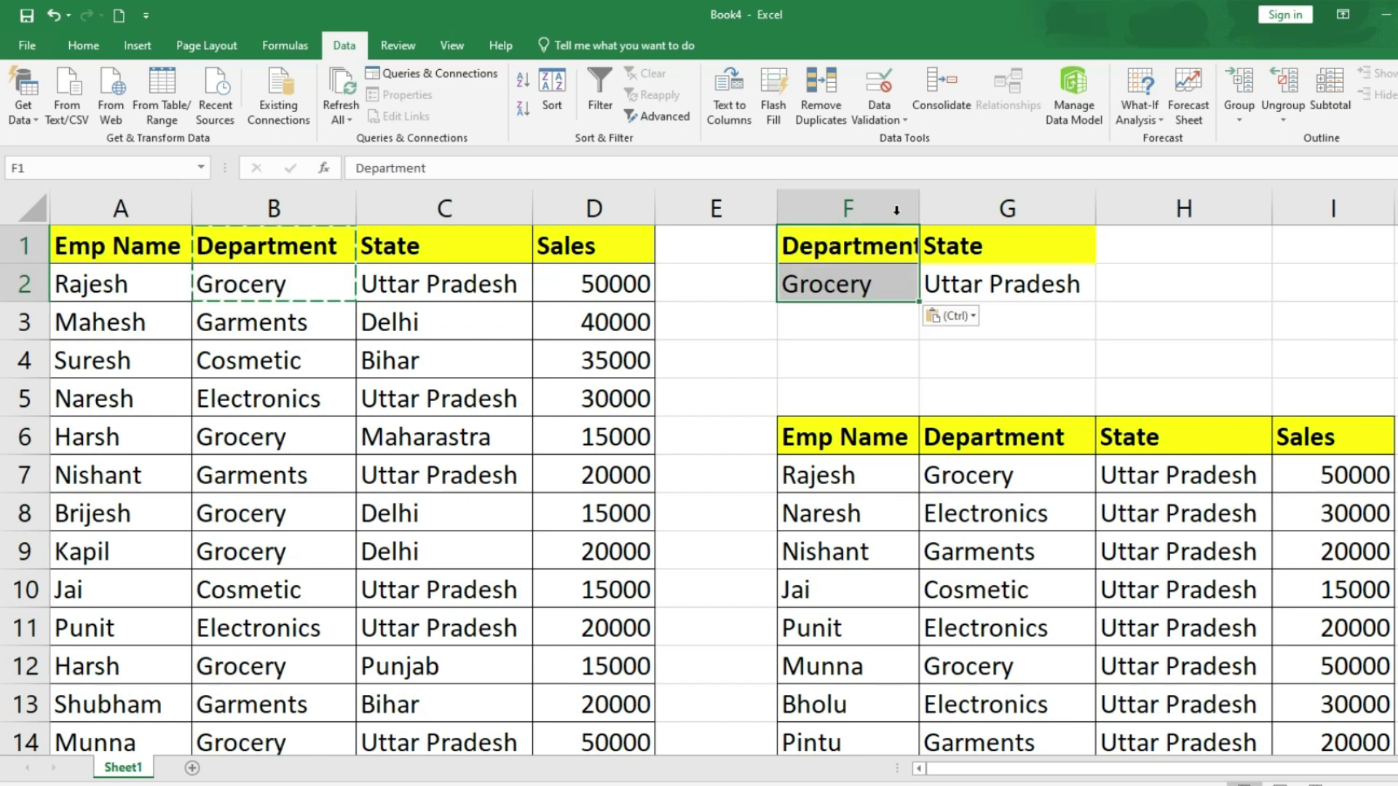
double_click(921, 207)
key("Escape")
Step: Replace the Department criterion in F2 with Electronics copied from B5
left_click(286, 395)
key("ctrl+c")
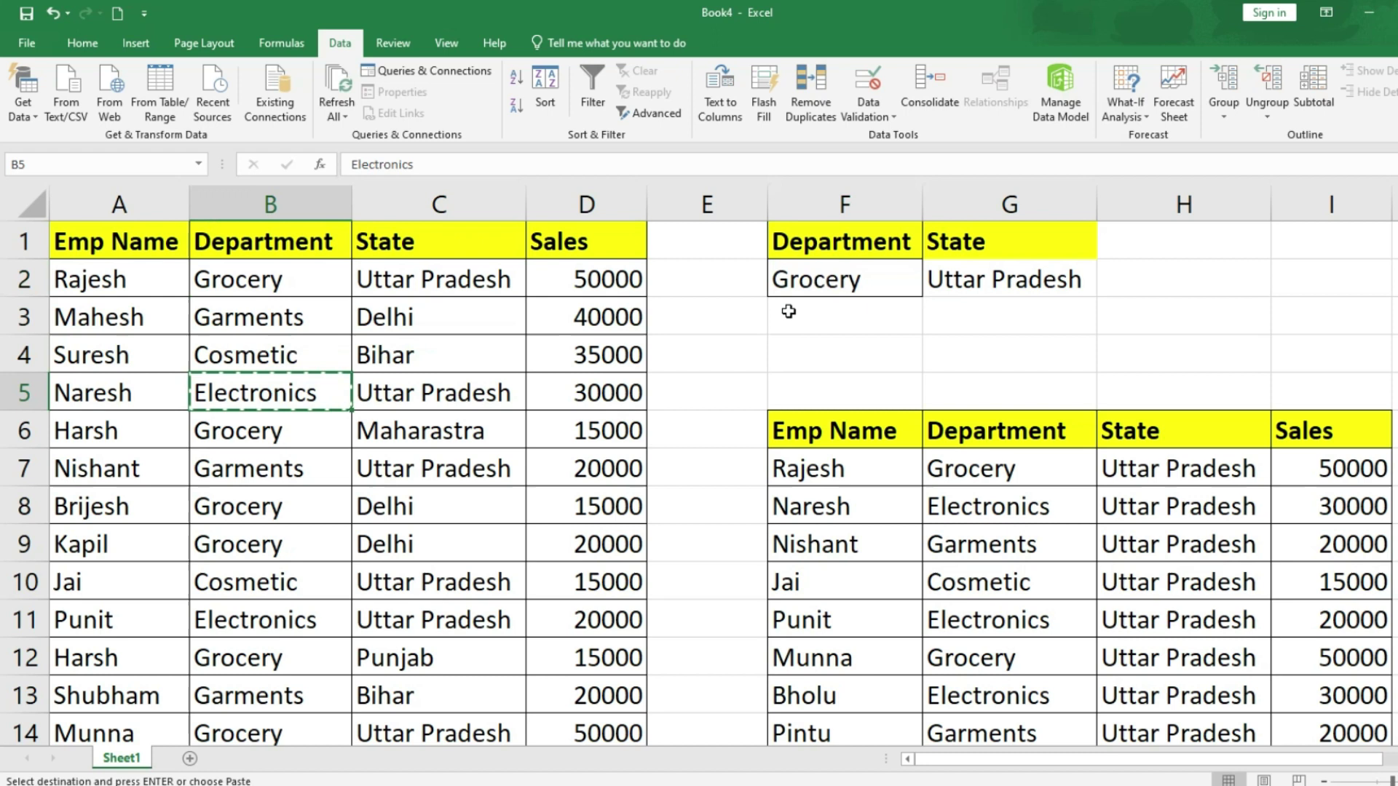
left_click(800, 294)
key("ctrl+v")
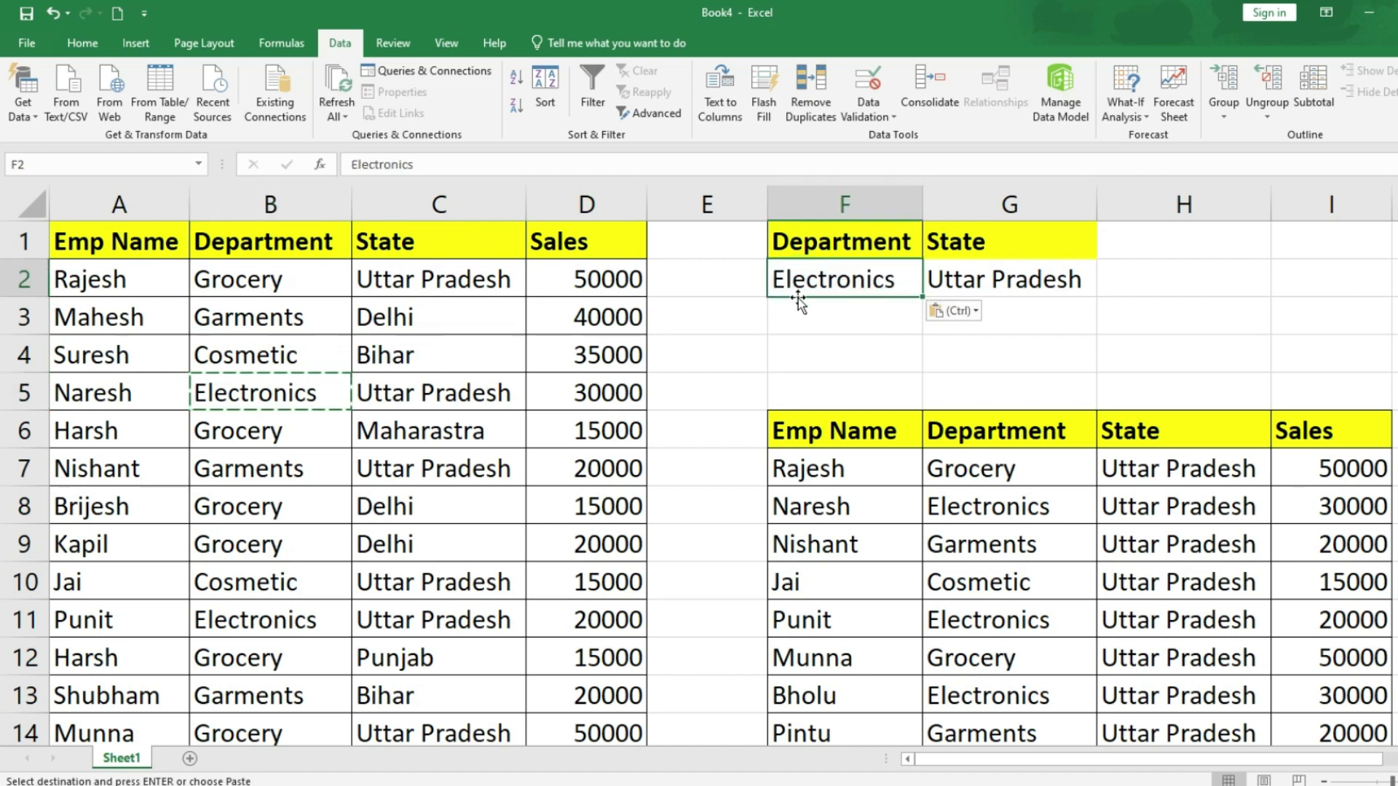
Step: Reset the extracted table starting at F6 to the Normal cell style and delete its contents
left_click_drag(789, 430, 1353, 750)
scroll(1209, 638, "up", 2)
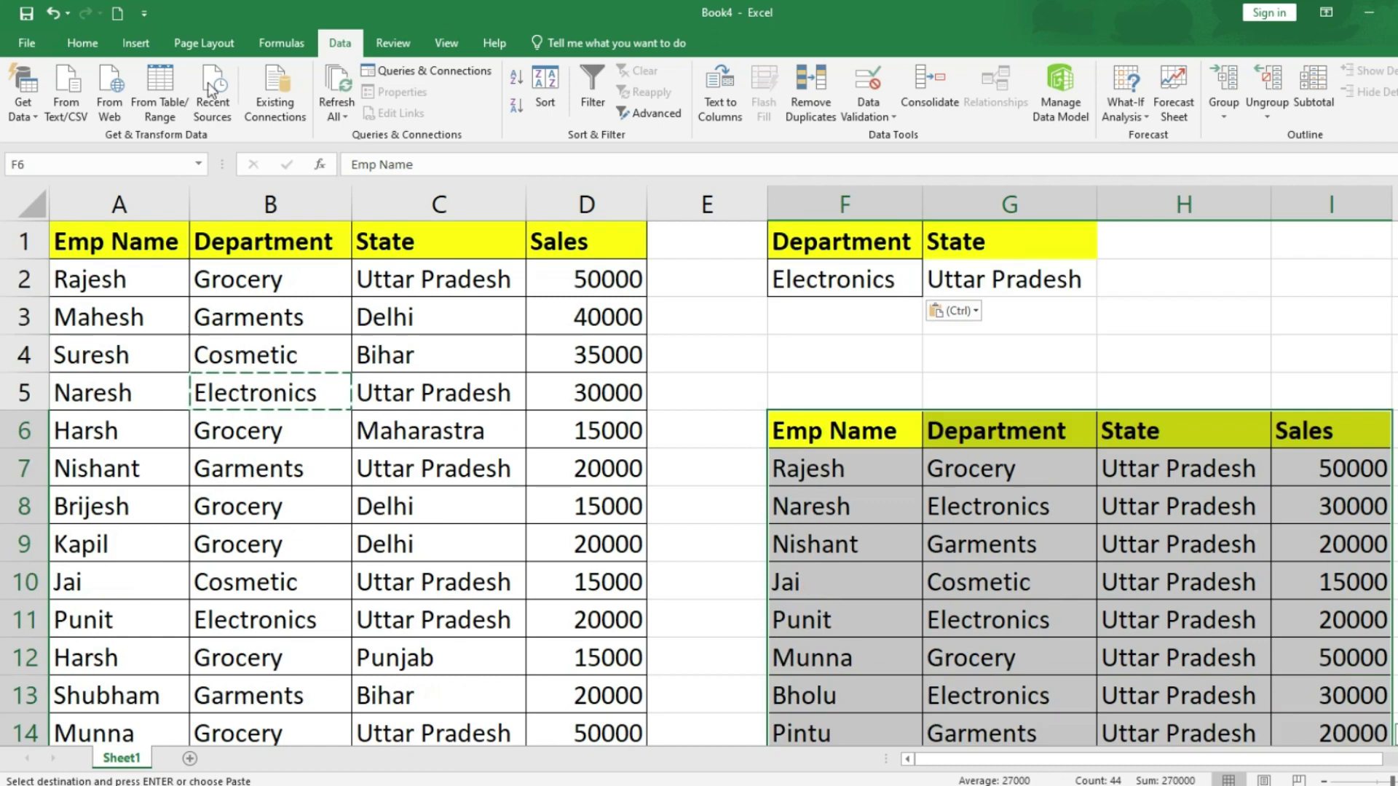
left_click(97, 45)
left_click(884, 79)
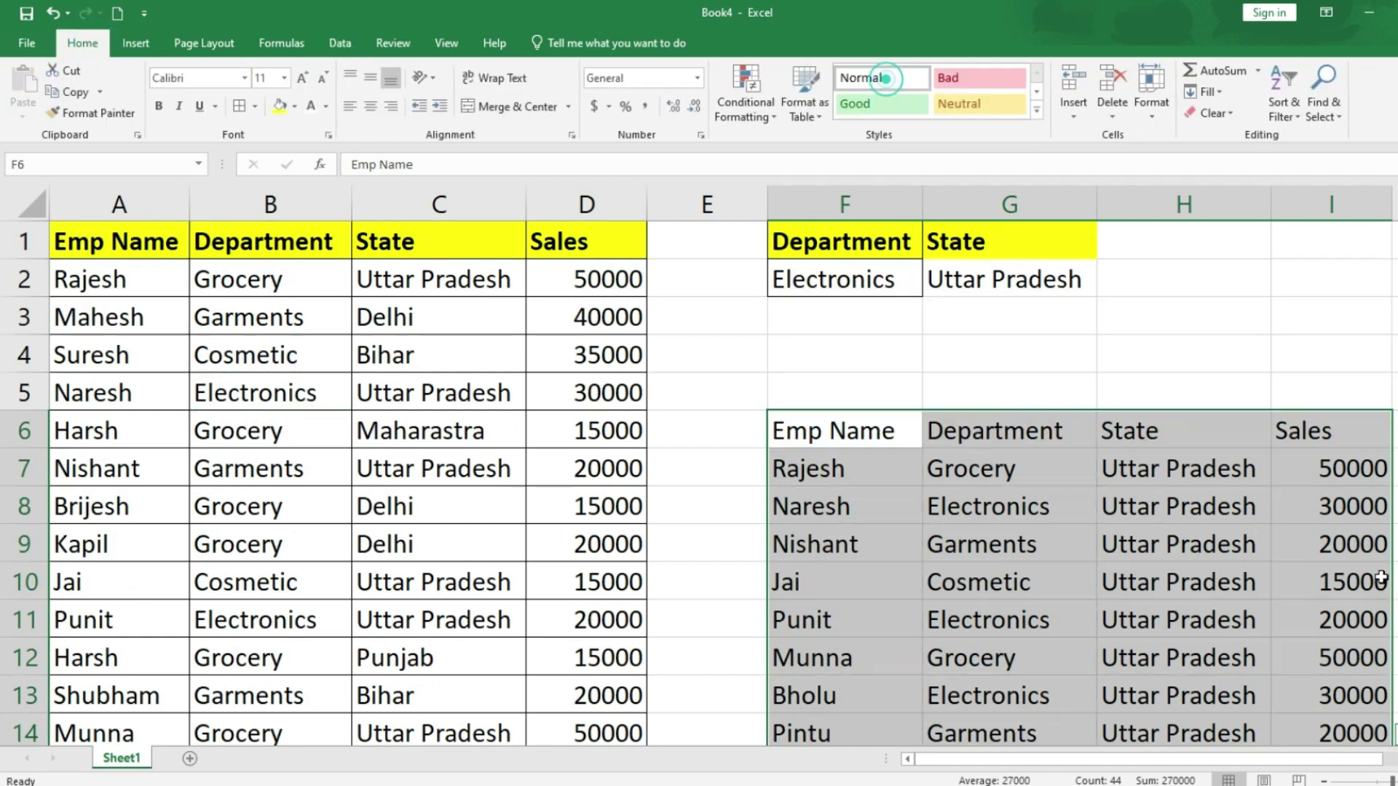
key("Delete")
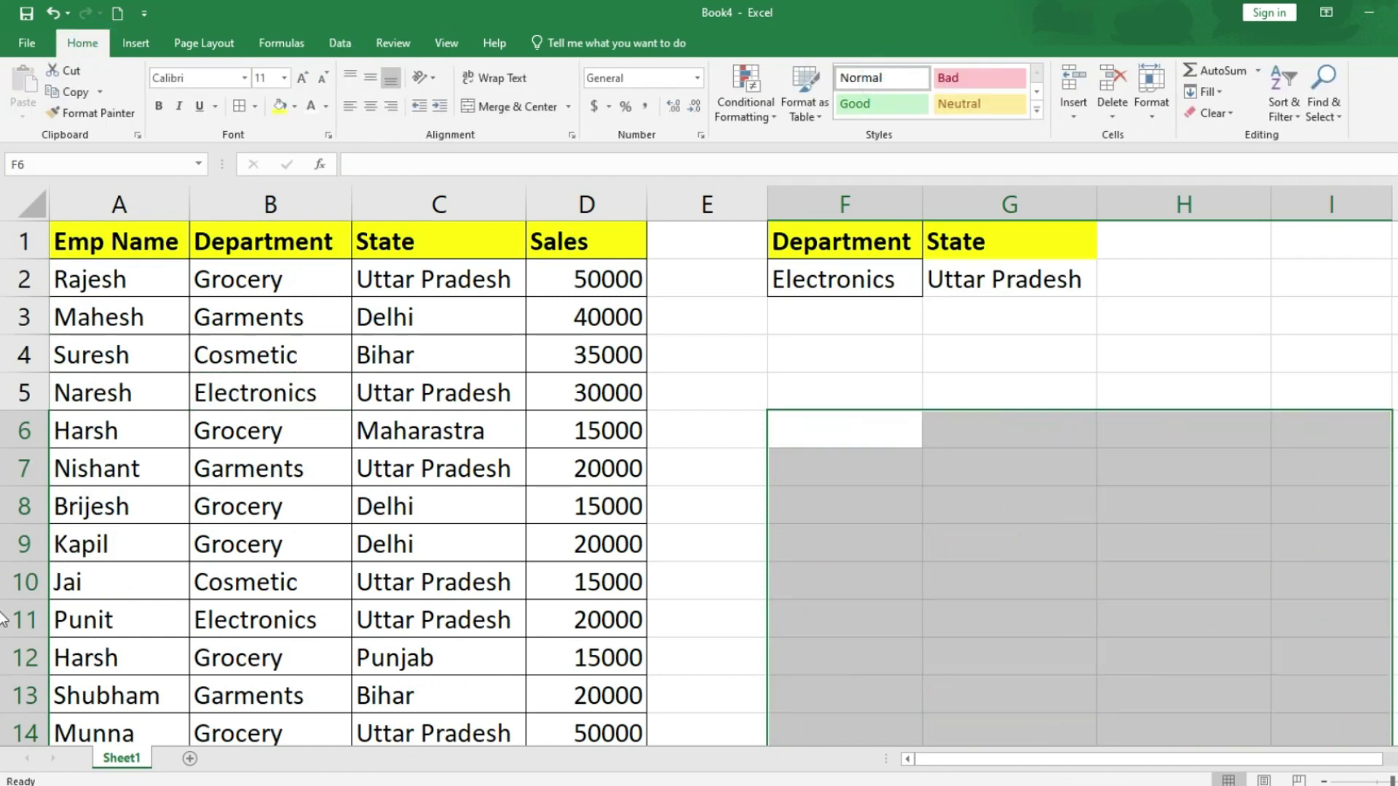
Step: Start an Advanced Filter that copies to another location, keeping A1:D27 as the list range
left_click(808, 431)
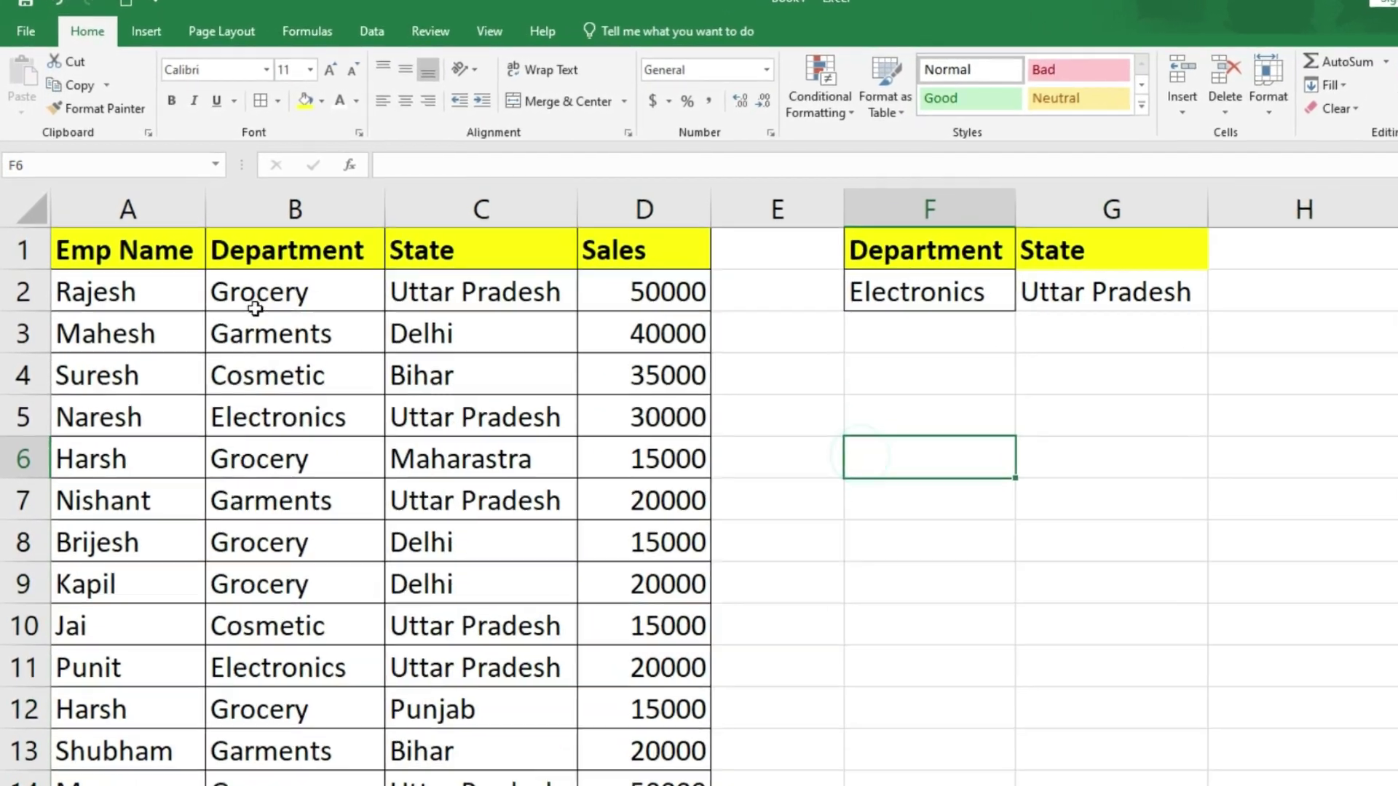
left_click(372, 30)
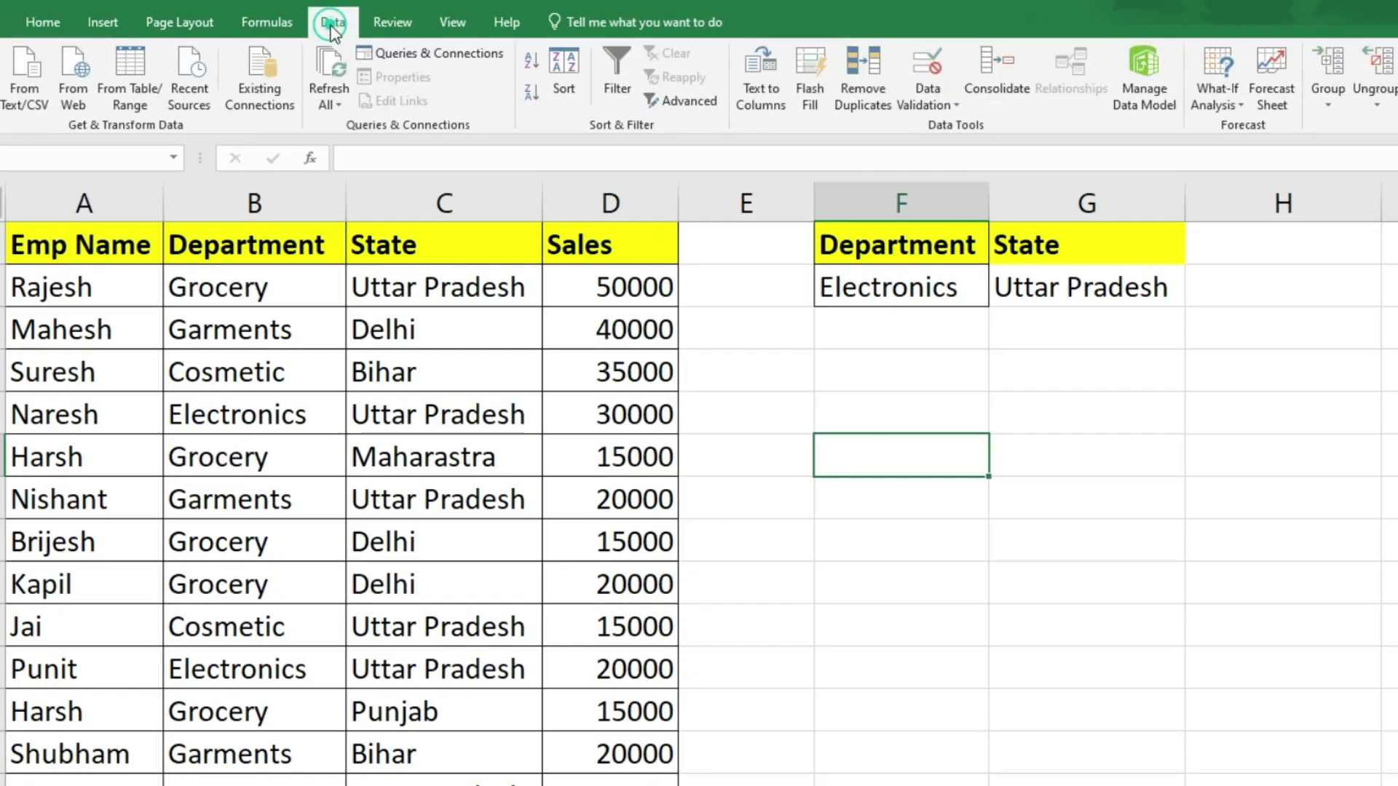
left_click(685, 103)
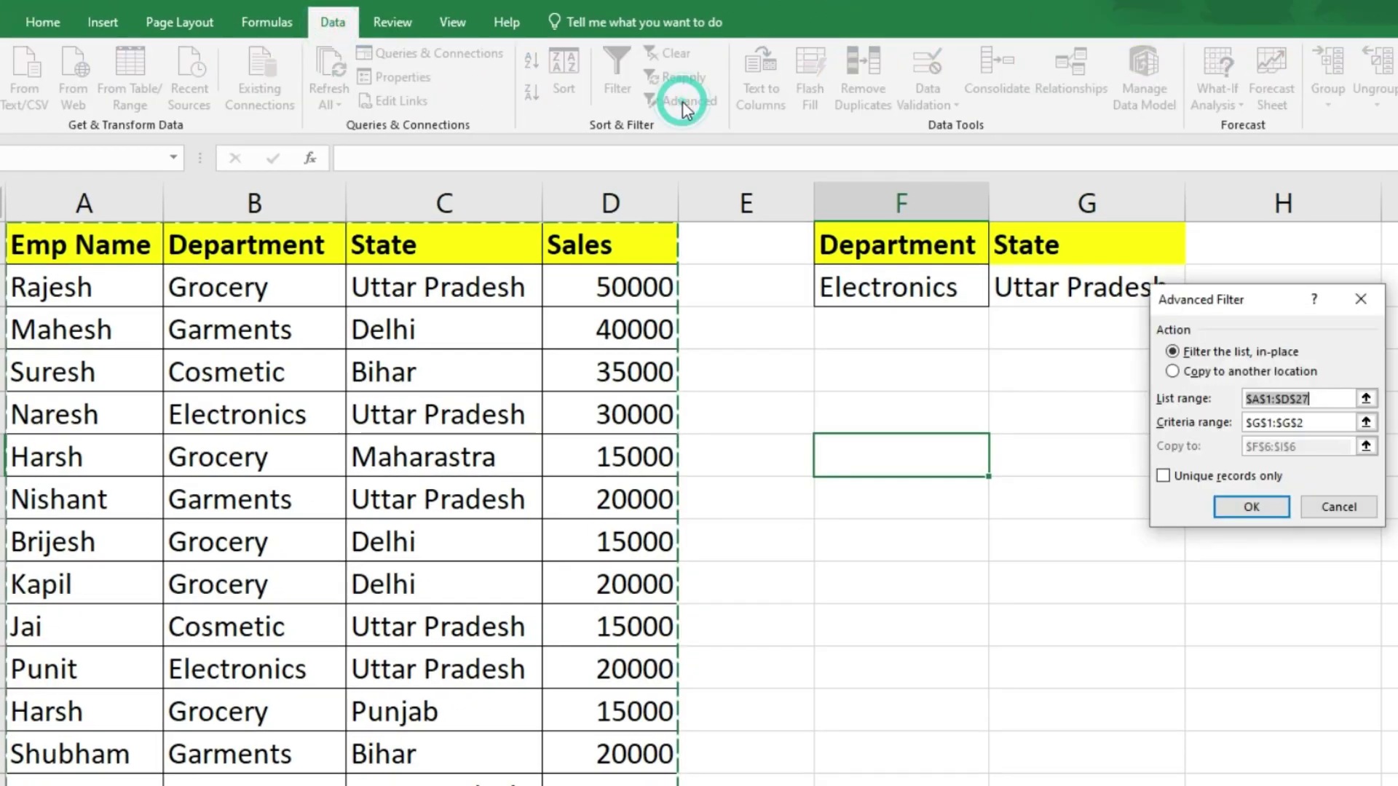
left_click(1190, 373)
left_click(1324, 399)
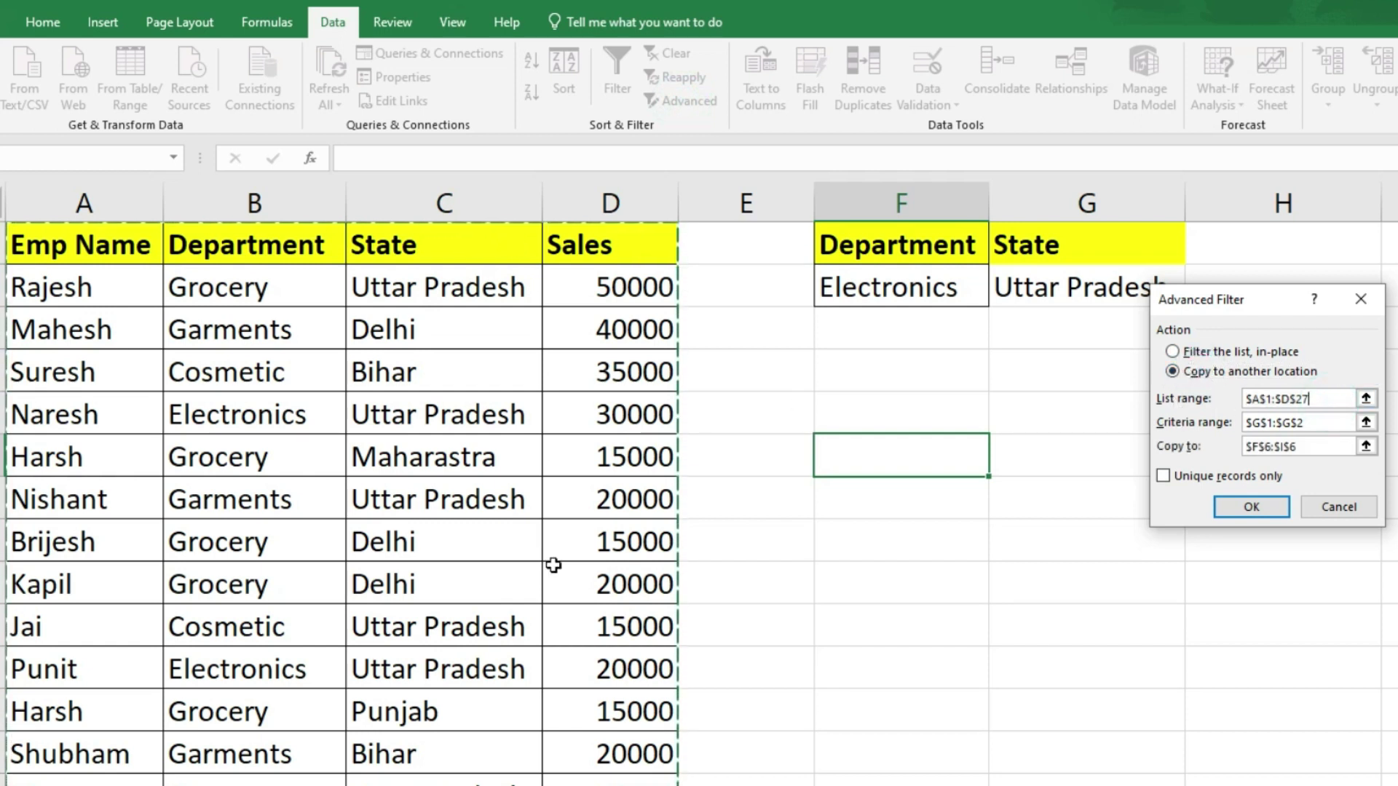
Step: Set the filter's criteria range to F1:G2, covering both the Department and State criteria
left_click(1348, 423)
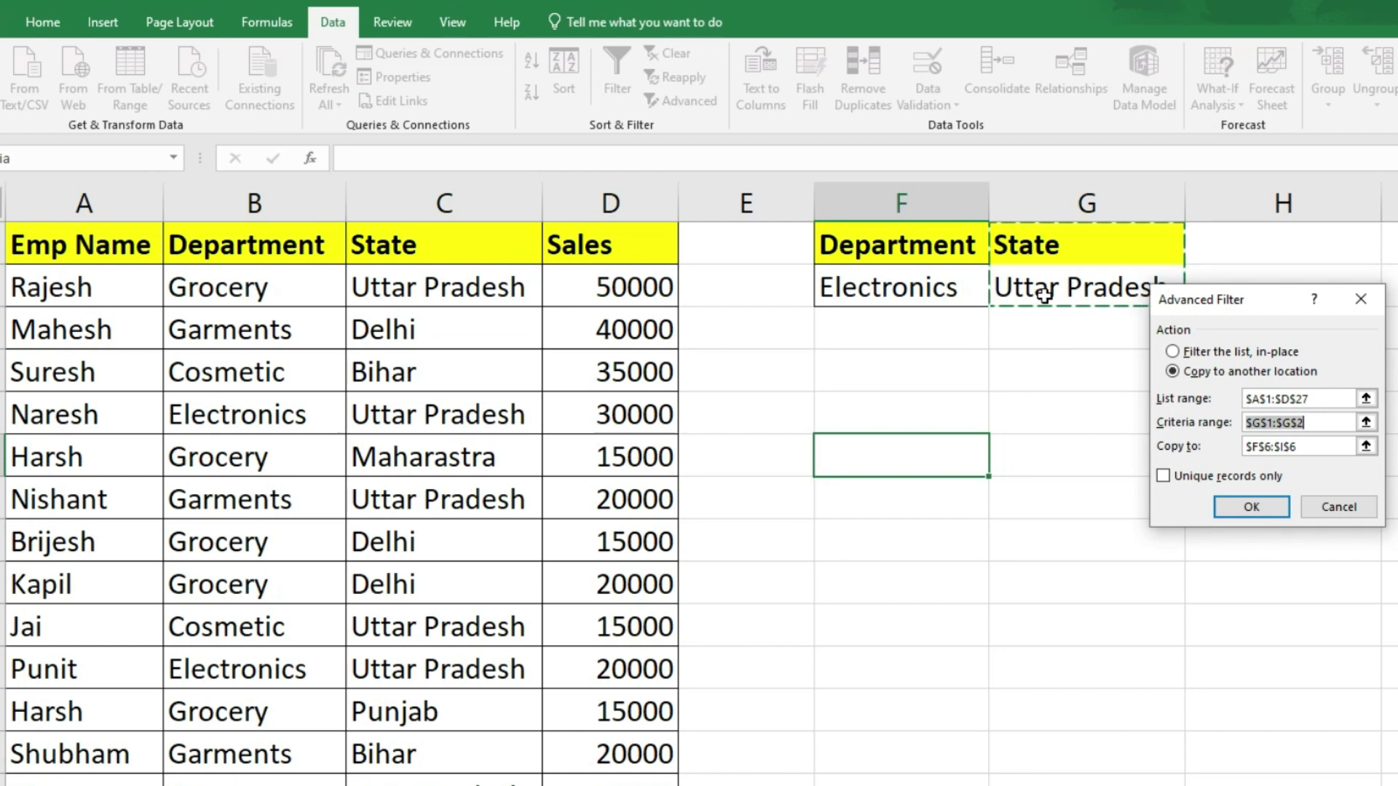
left_click(1312, 424)
double_click(1313, 424)
left_click_drag(868, 247, 1117, 303)
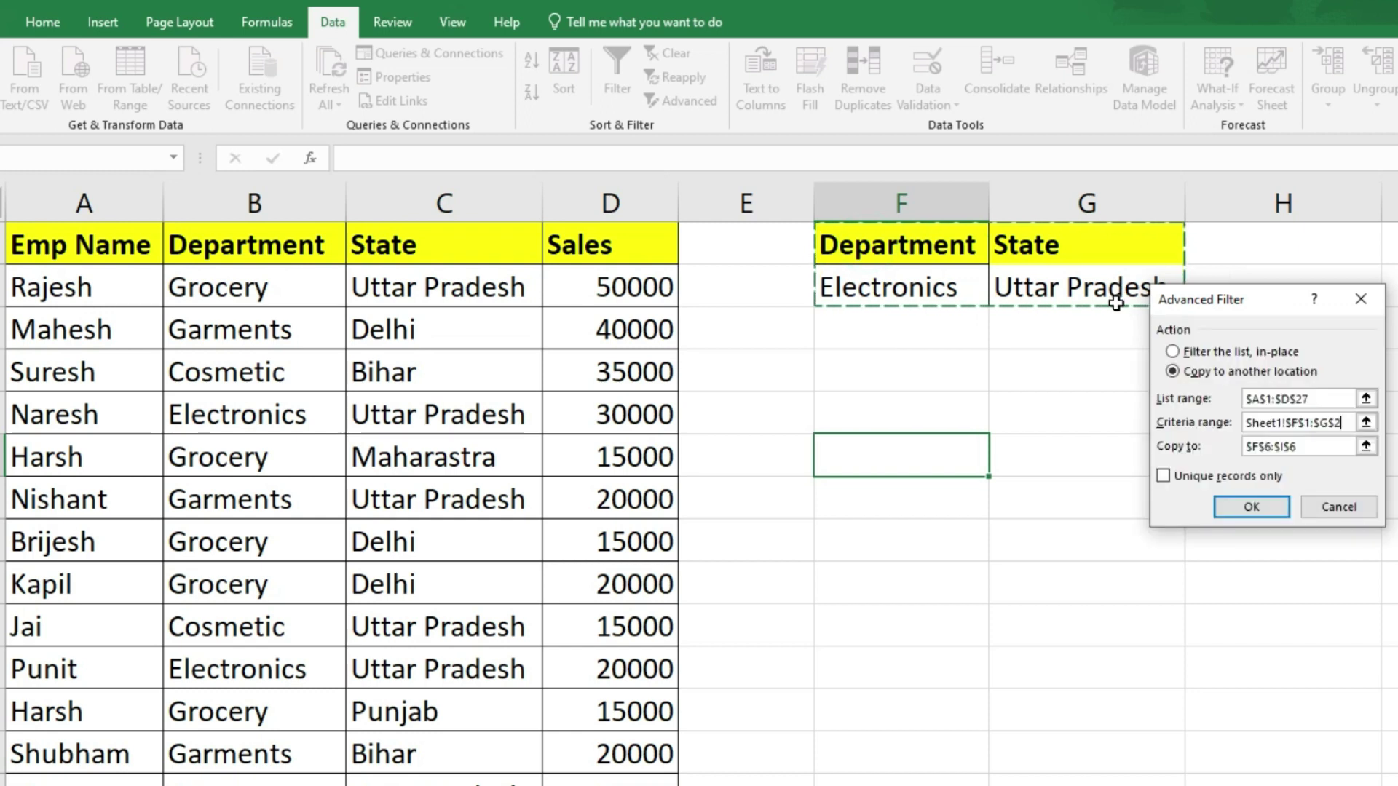
Step: Set the copy destination to cell F6 and run the Advanced Filter
left_click(1329, 447)
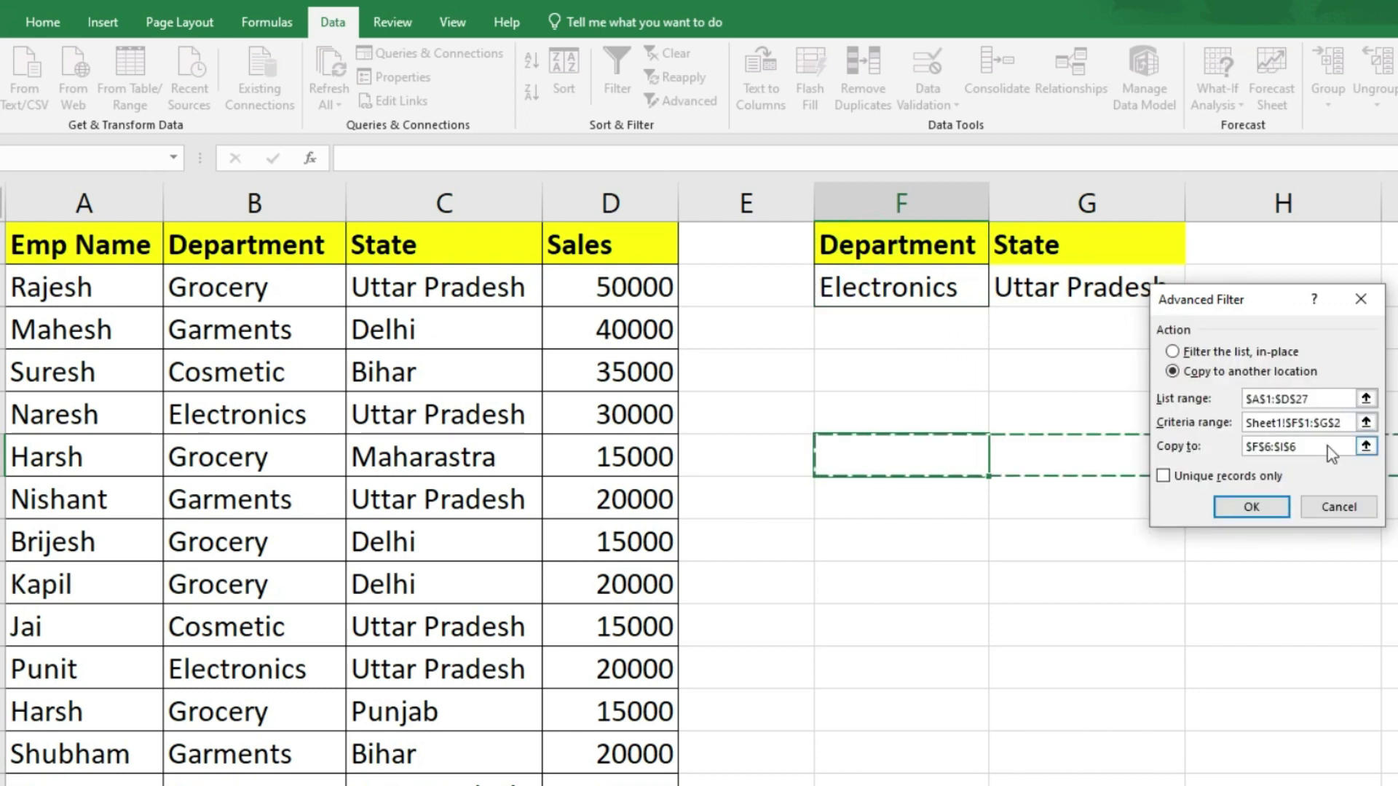
double_click(1329, 446)
left_click(866, 462)
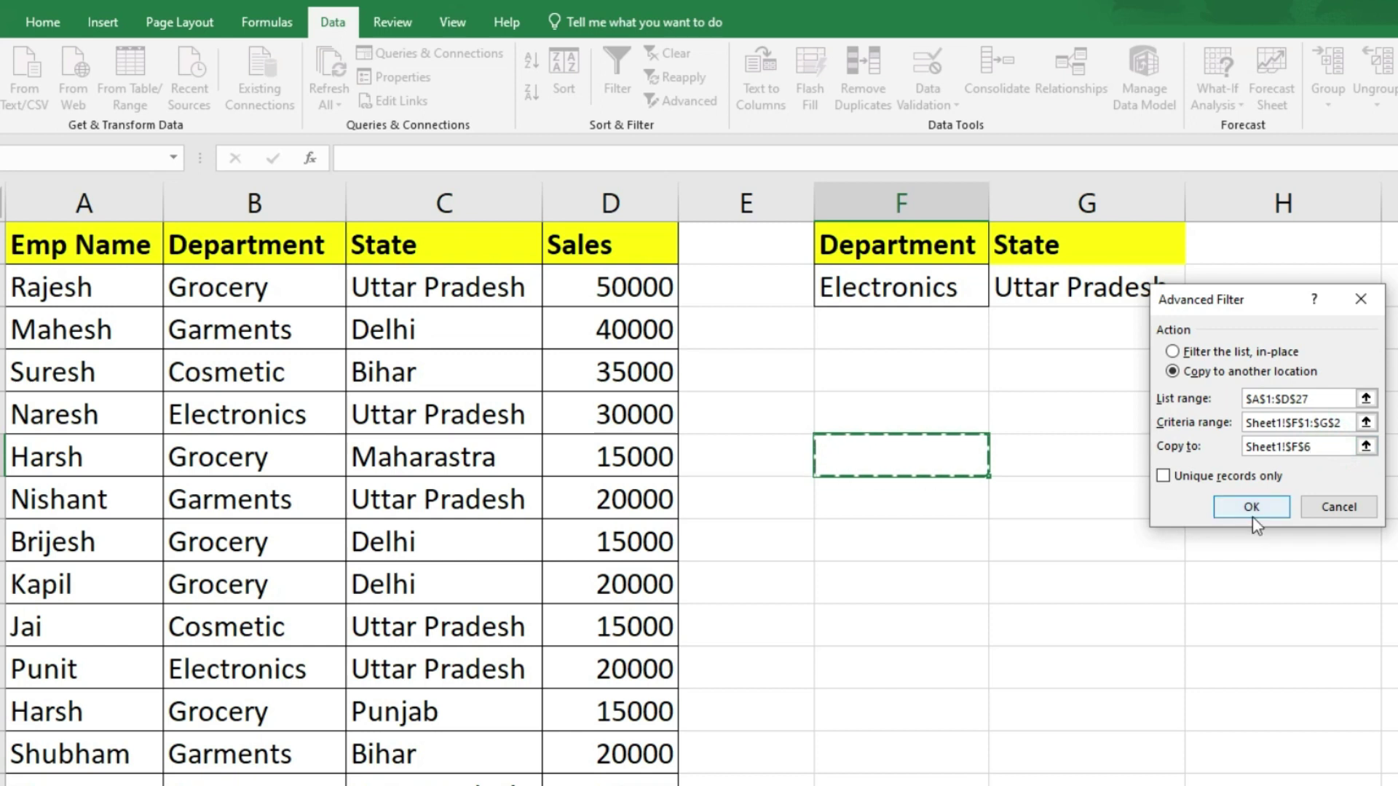
left_click(1251, 507)
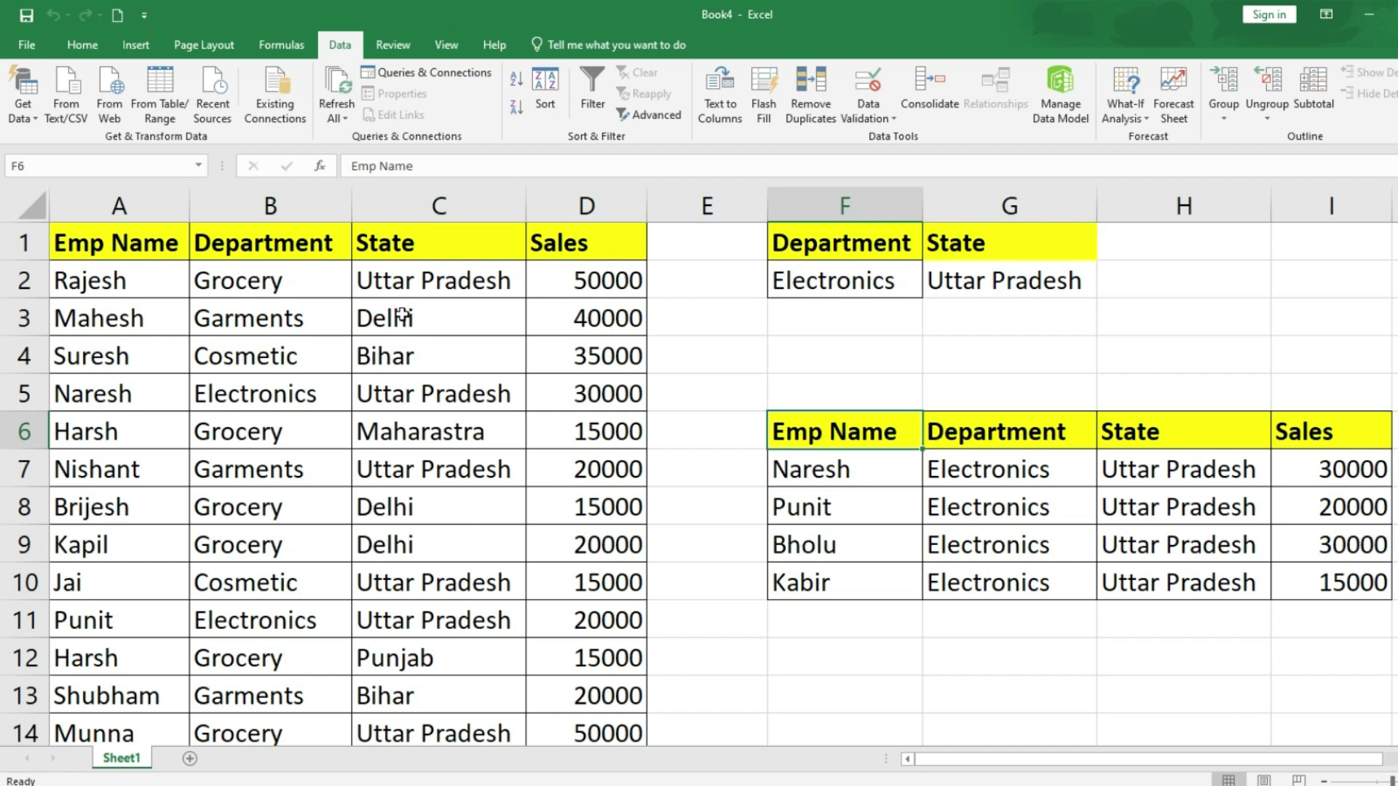
Step: Add a new blank worksheet to the workbook and return to Sheet1
left_click(190, 759)
scroll(161, 587, "up", 3)
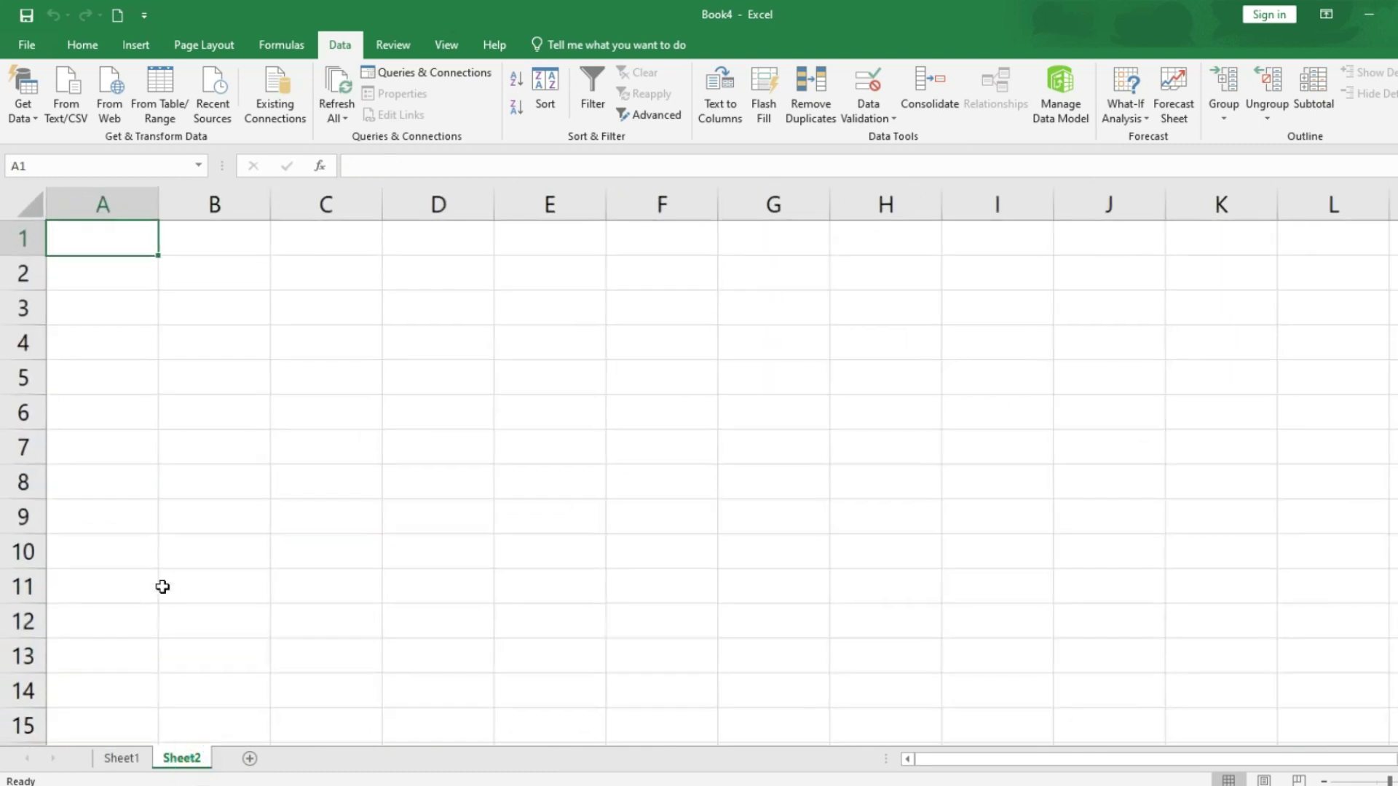
left_click(136, 765)
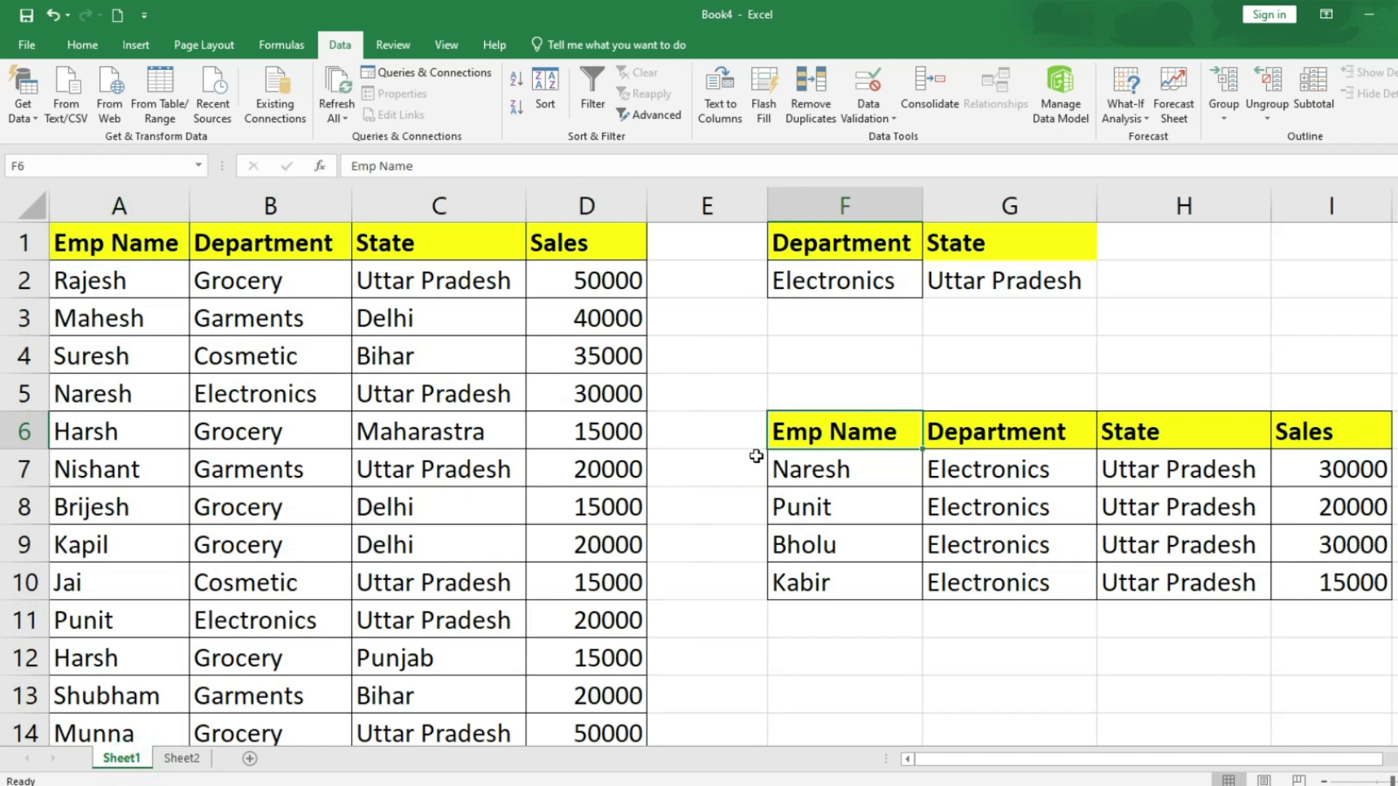
Step: Set up another Advanced Filter from Sheet1 that copies A1:D27 to another location using F1:G2 as criteria
left_click(788, 623)
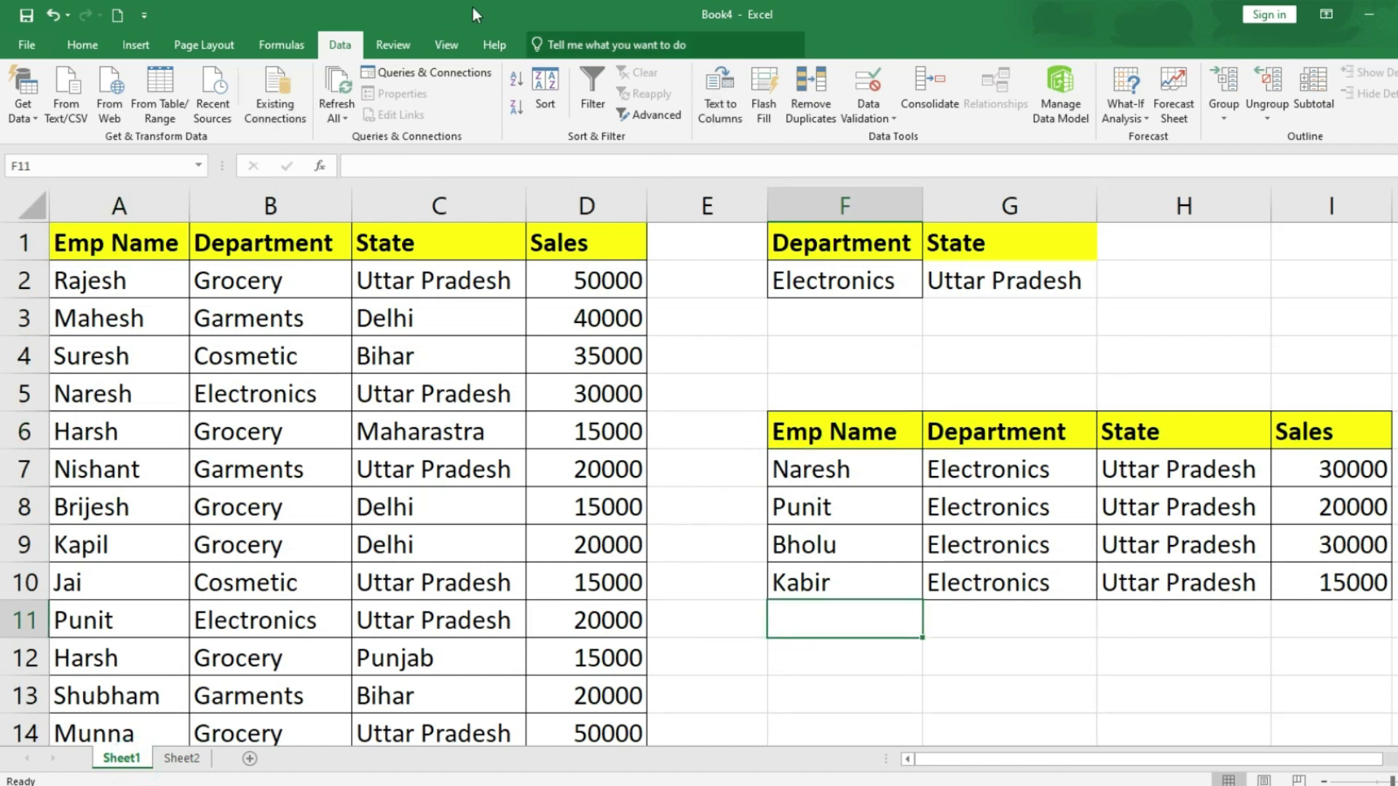
left_click(648, 115)
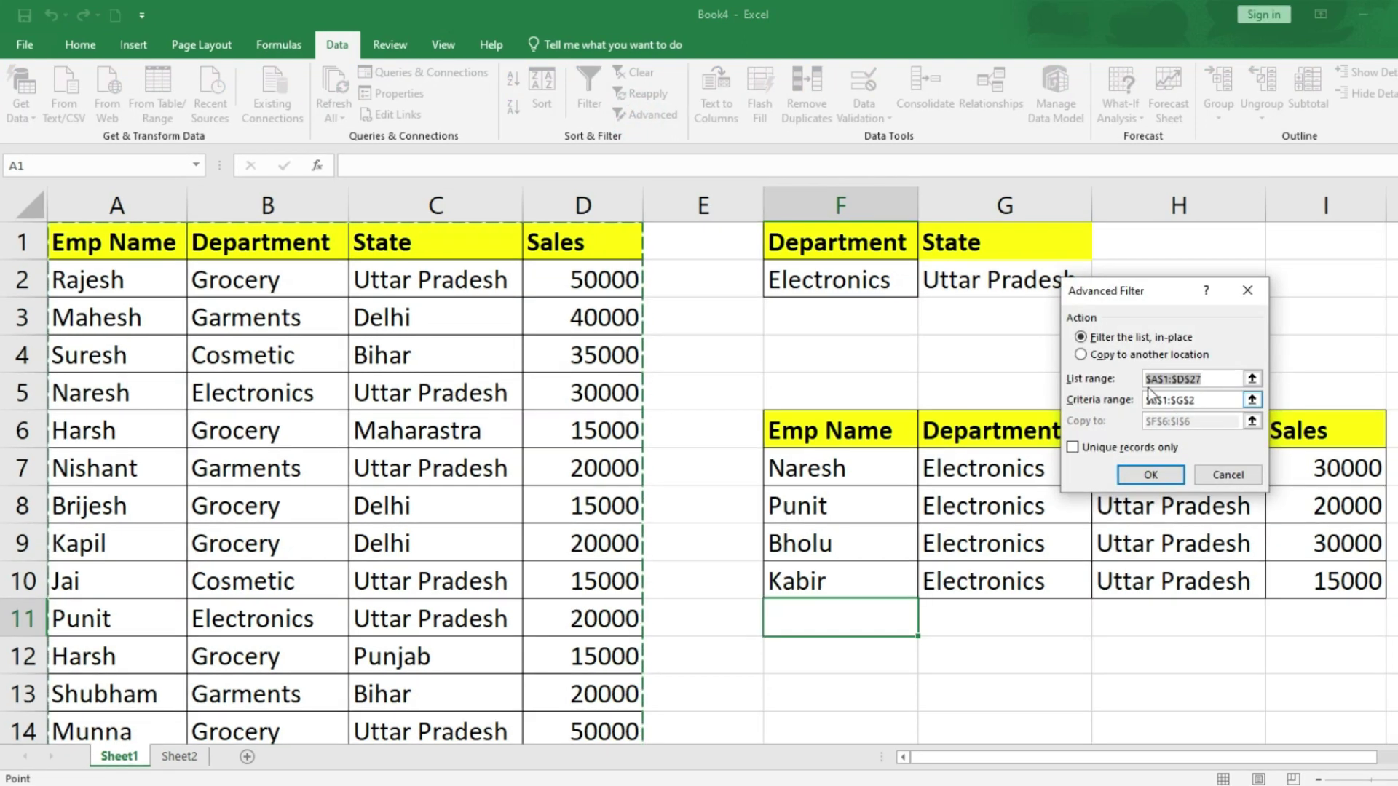
left_click(1098, 356)
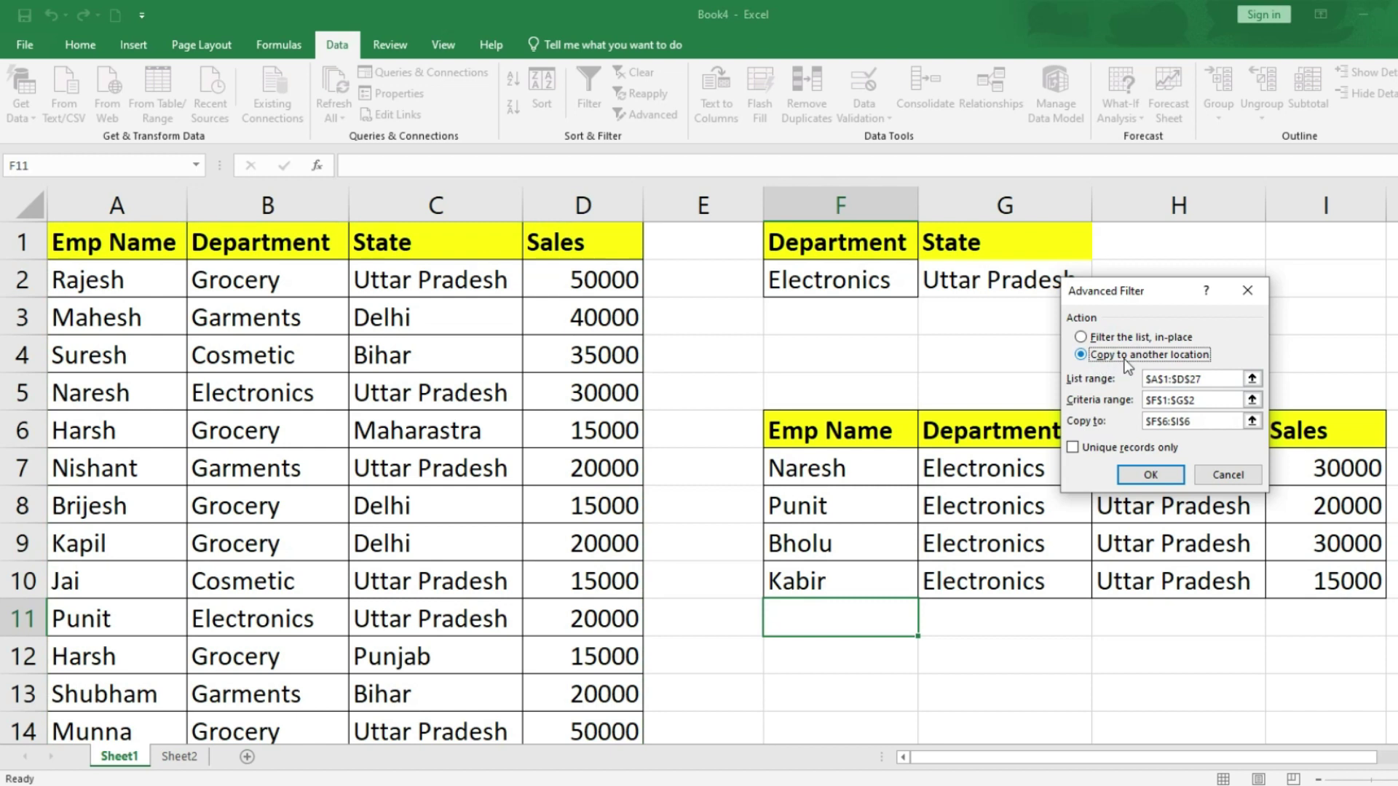
left_click(1211, 375)
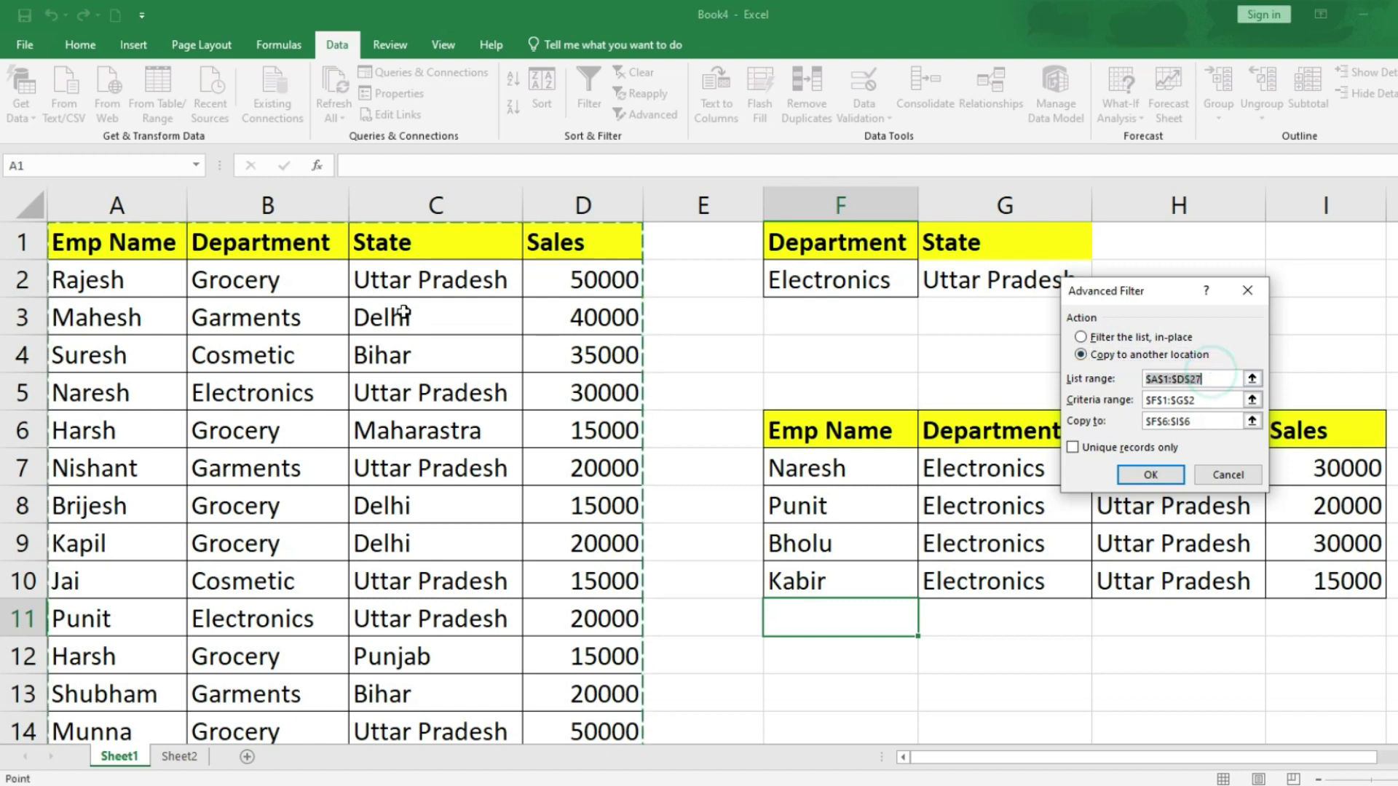
left_click(1198, 400)
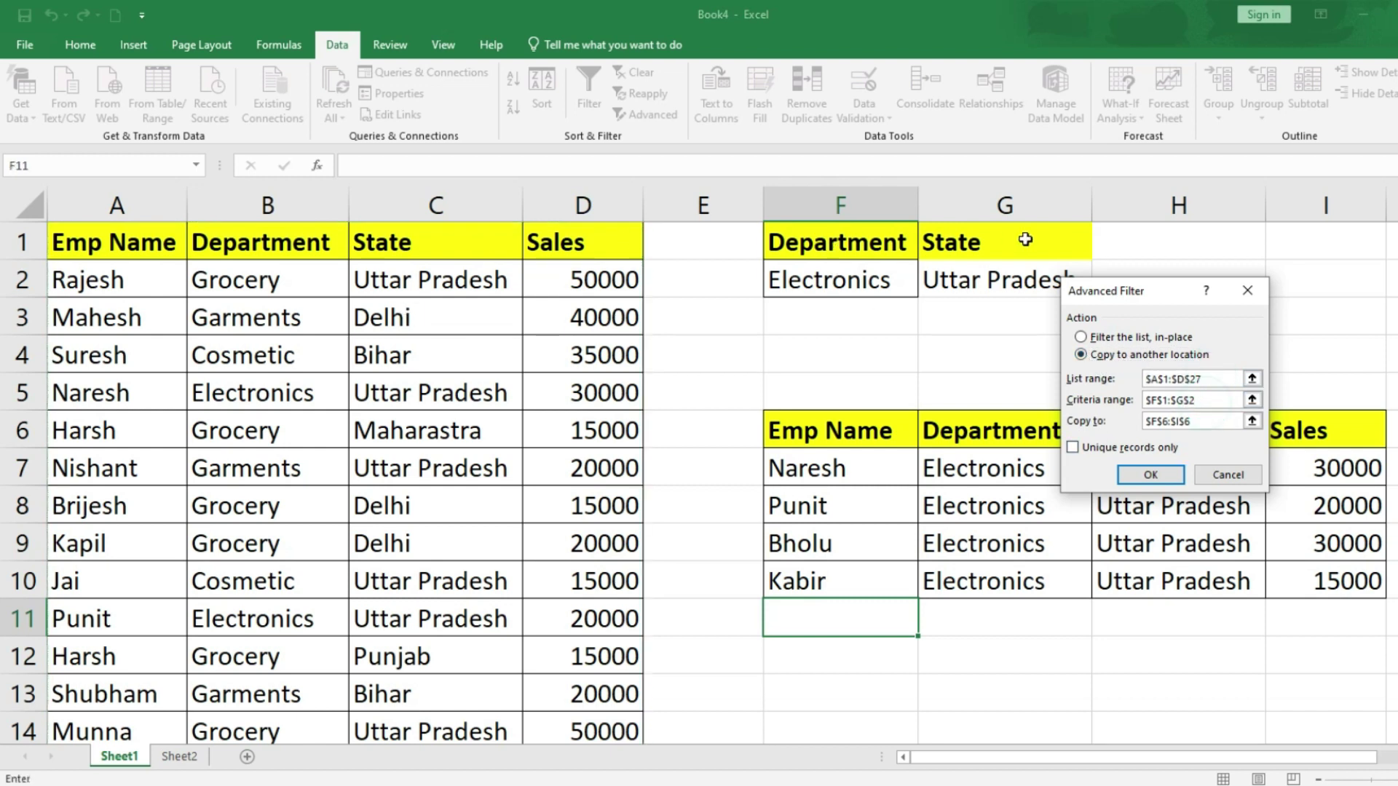
left_click_drag(1020, 241, 845, 284)
Step: Try to run the Advanced Filter from Sheet1 with cell A1 of Sheet2 as the copy destination
left_click(1223, 423)
key("BackSpace")
key("BackSpace")
key("BackSpace")
key("BackSpace")
key("BackSpace")
key("BackSpace")
key("BackSpace")
key("BackSpace")
key("BackSpace")
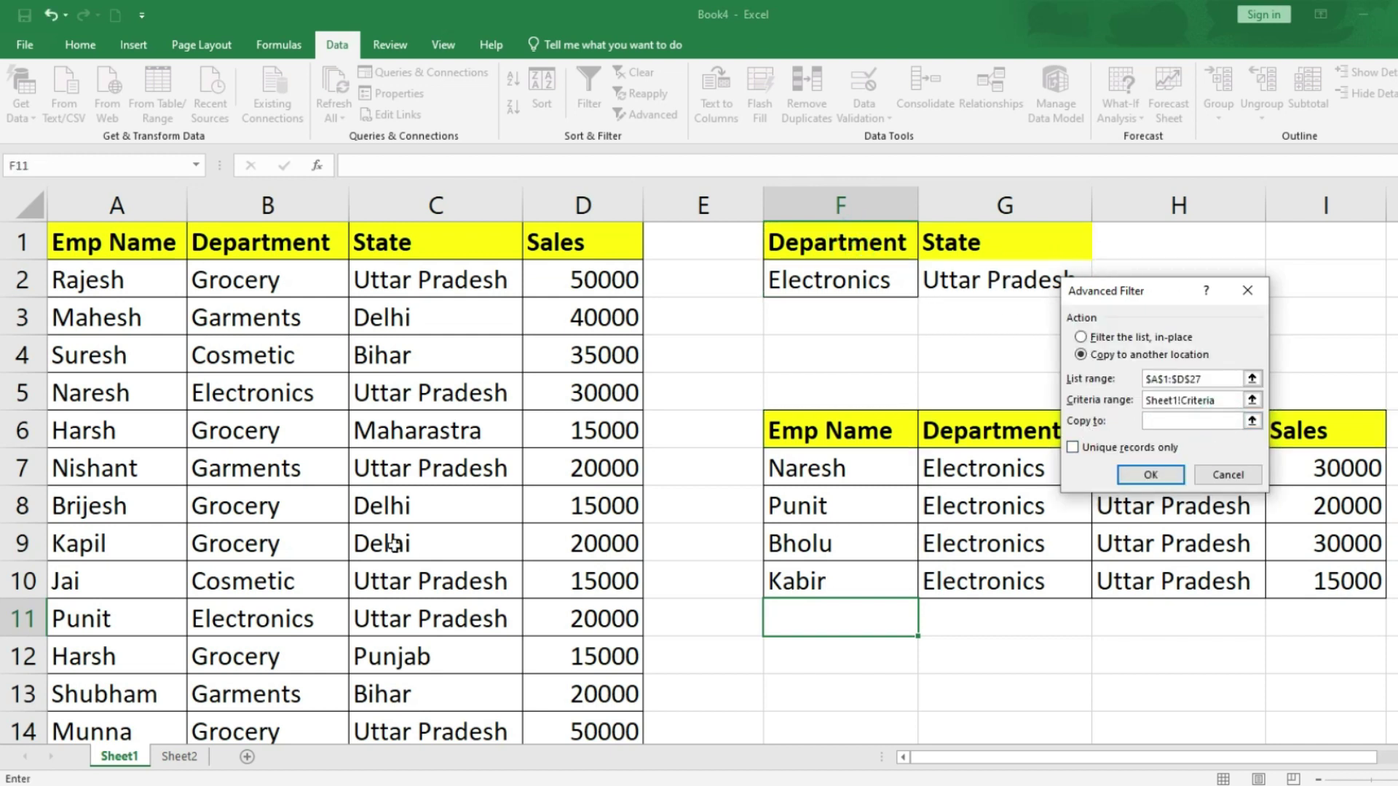
left_click(179, 756)
left_click(116, 248)
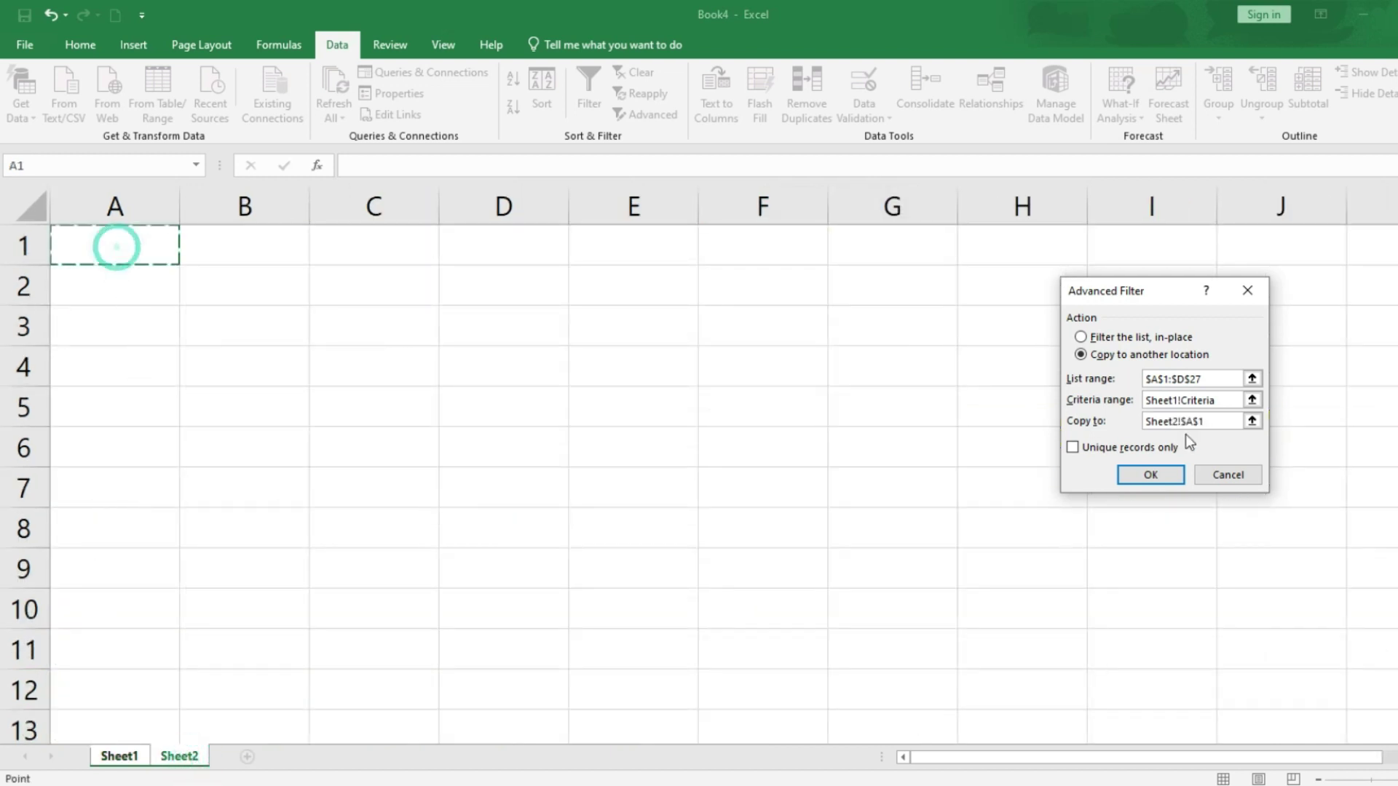
left_click(1150, 474)
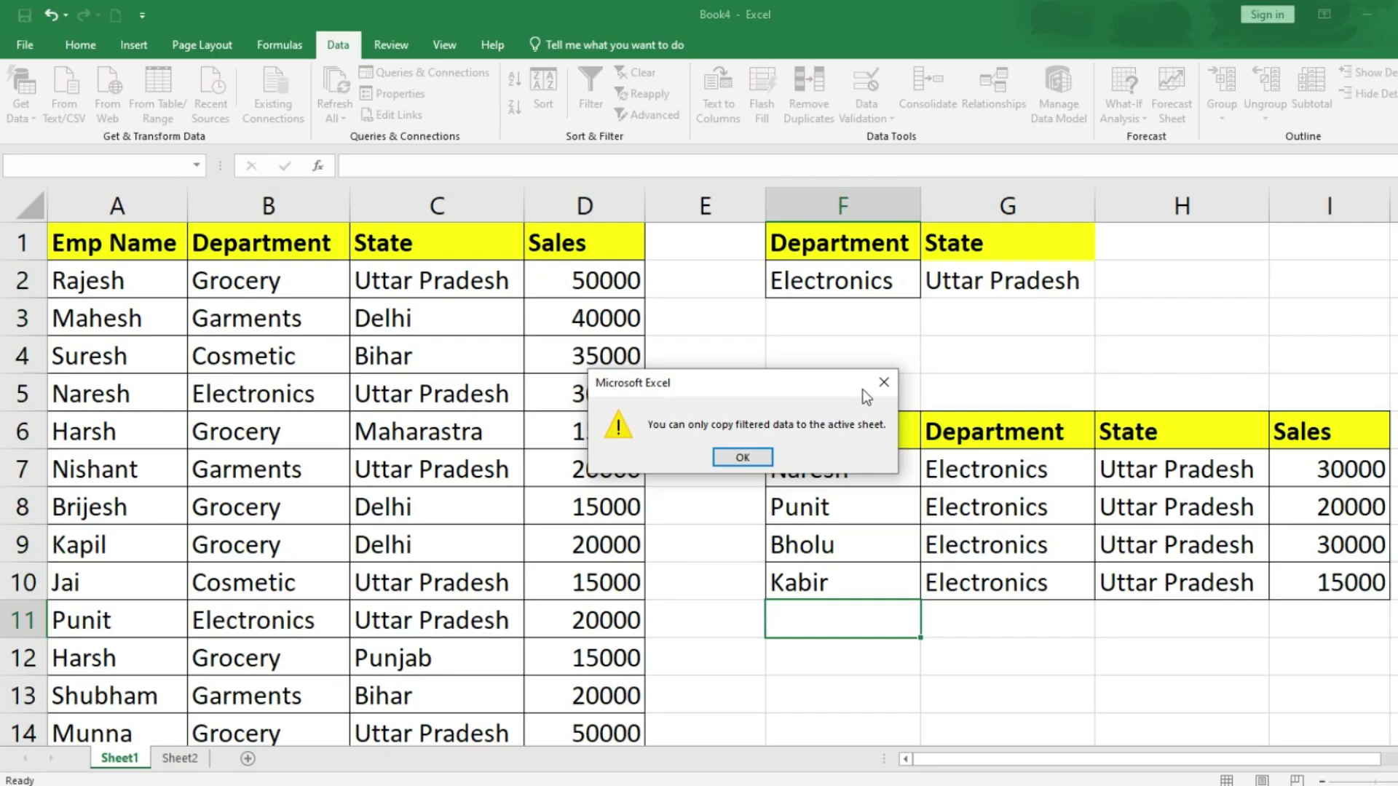
left_click(878, 387)
left_click(852, 661)
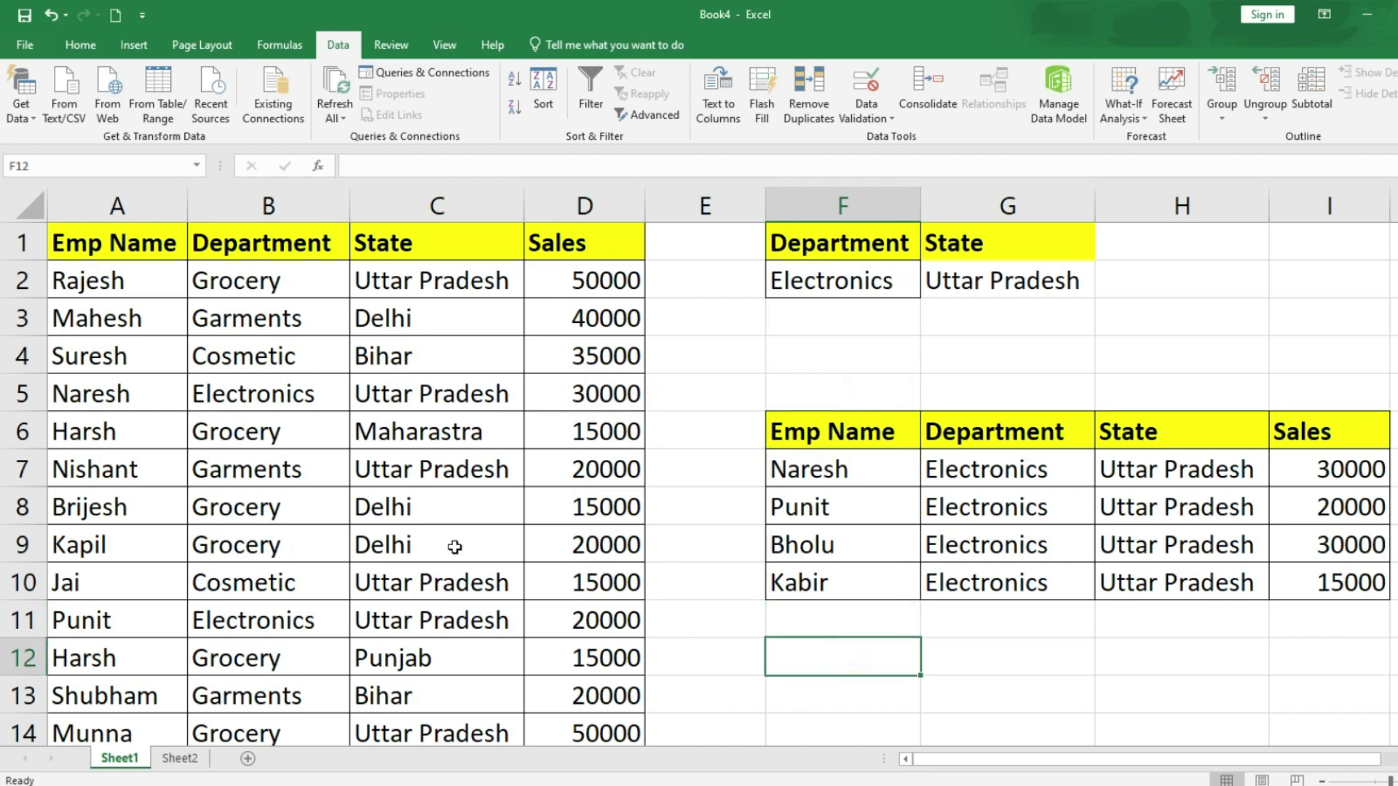
Step: Switch to Sheet2 and select its cell A1
left_click(175, 763)
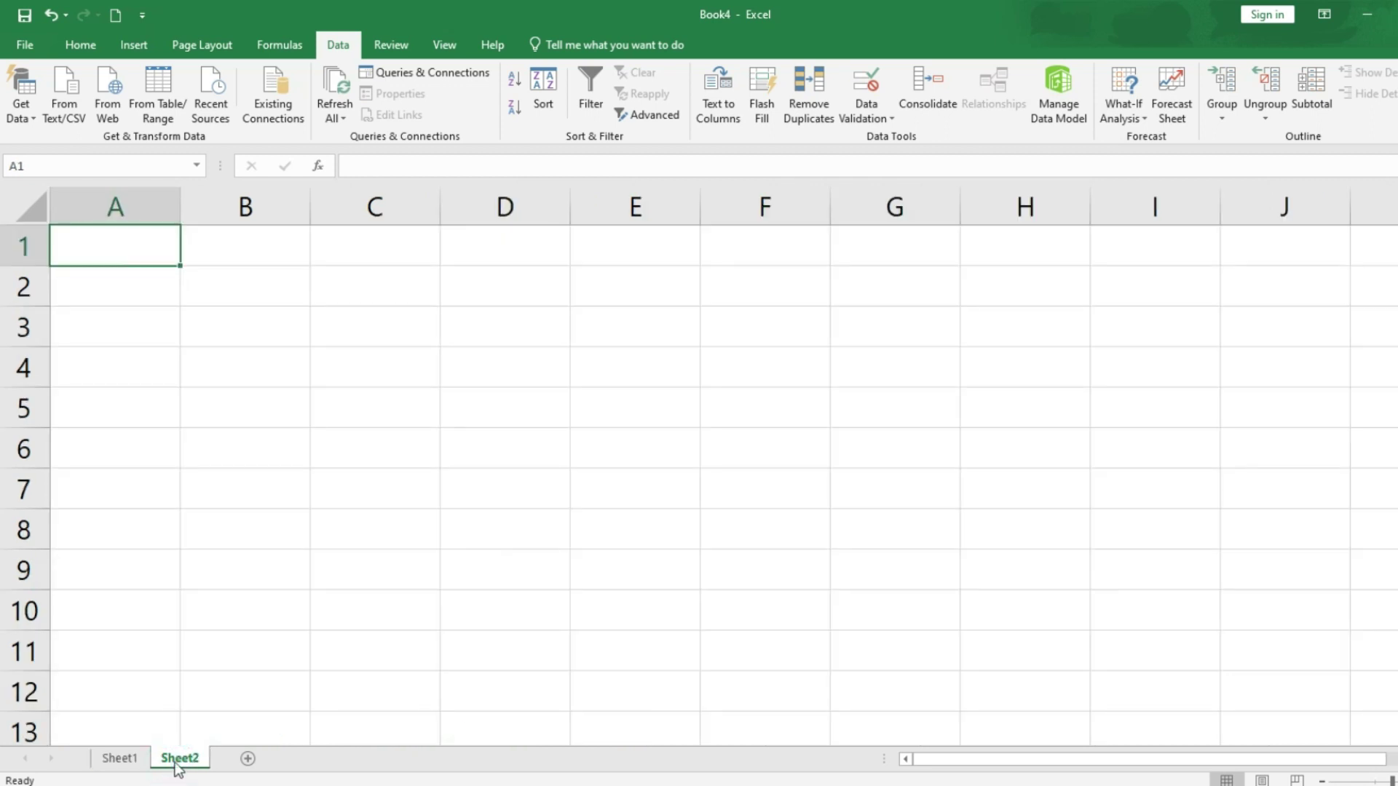
left_click(151, 296)
left_click(111, 243)
left_click(120, 246)
left_click(138, 297)
left_click(245, 297)
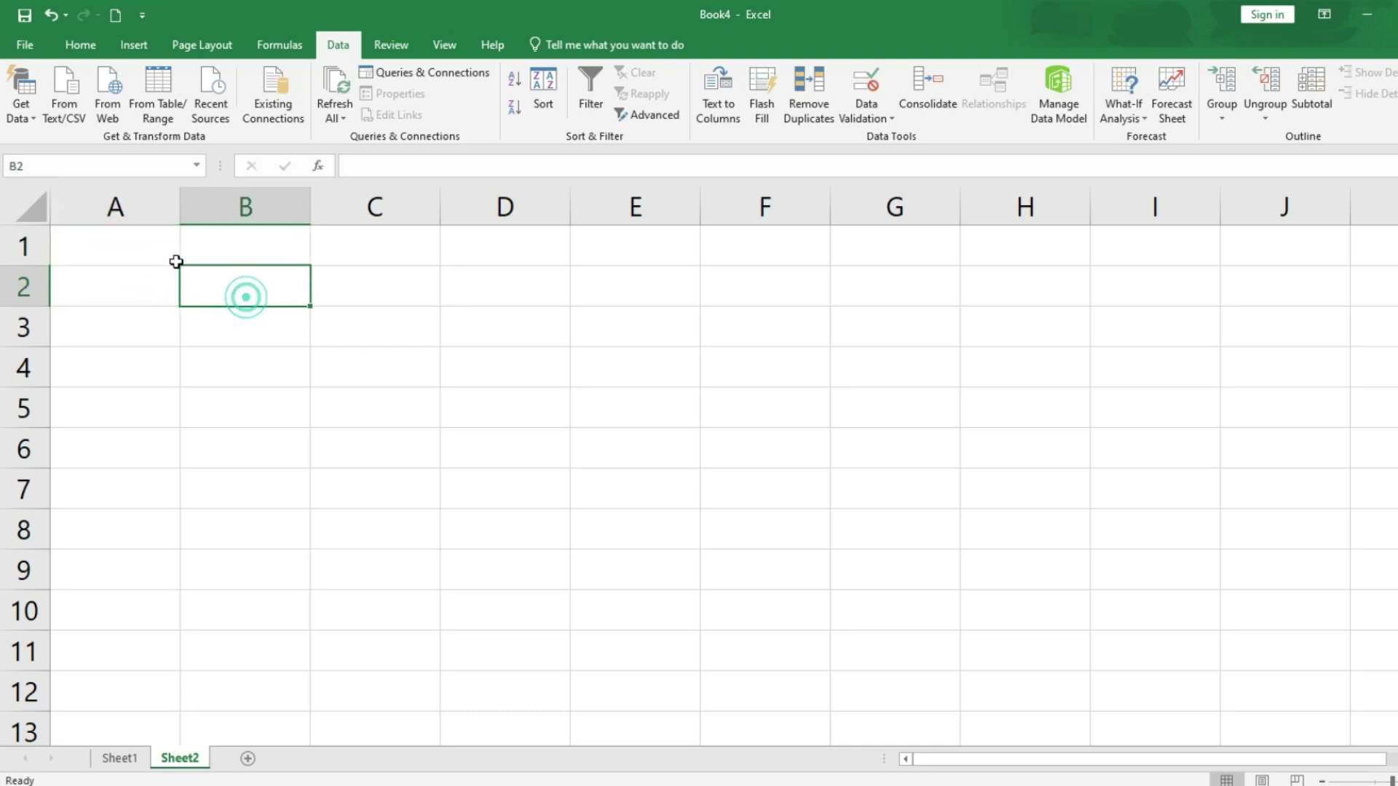
left_click(131, 247)
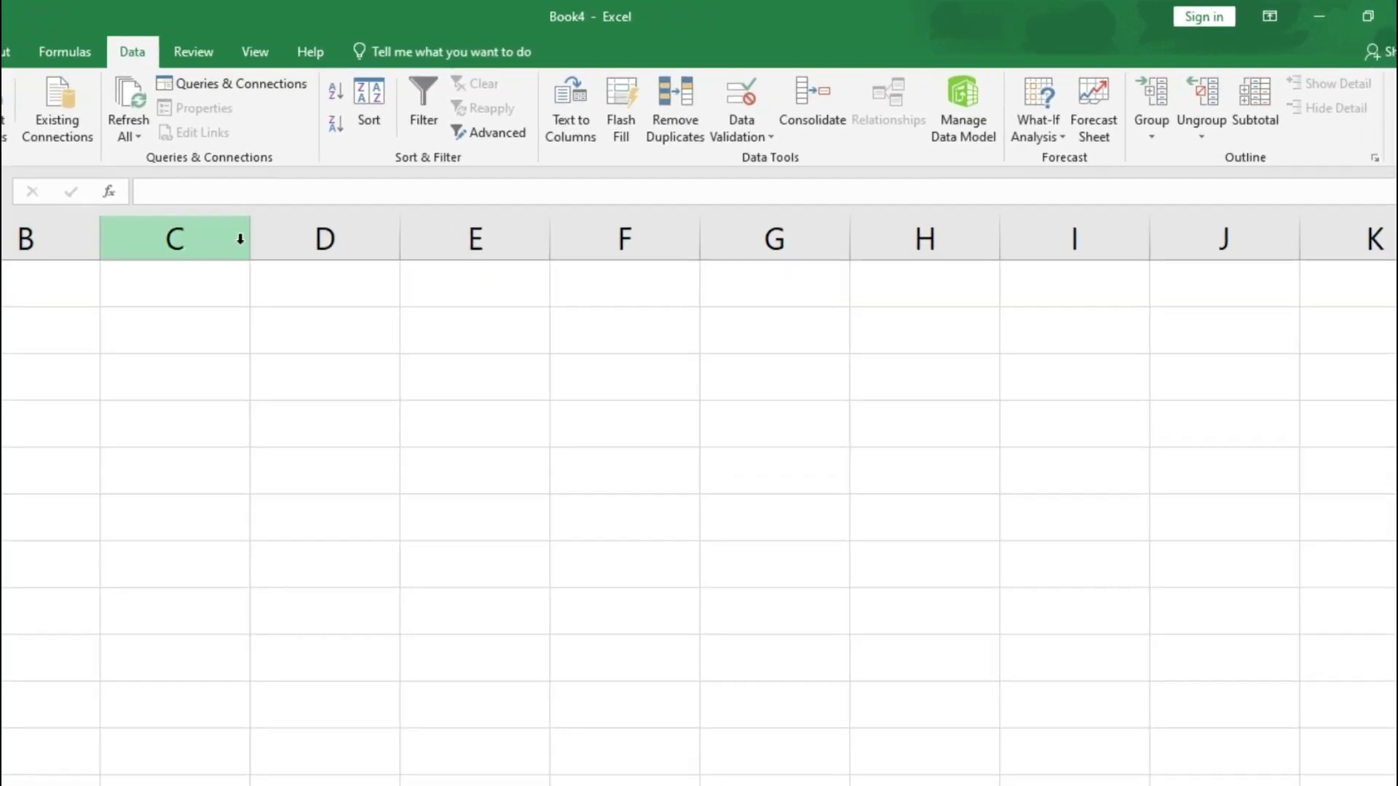
Step: Start an Advanced Filter from Sheet2 with Sheet1's range A1:D27 as the list range
left_click(283, 162)
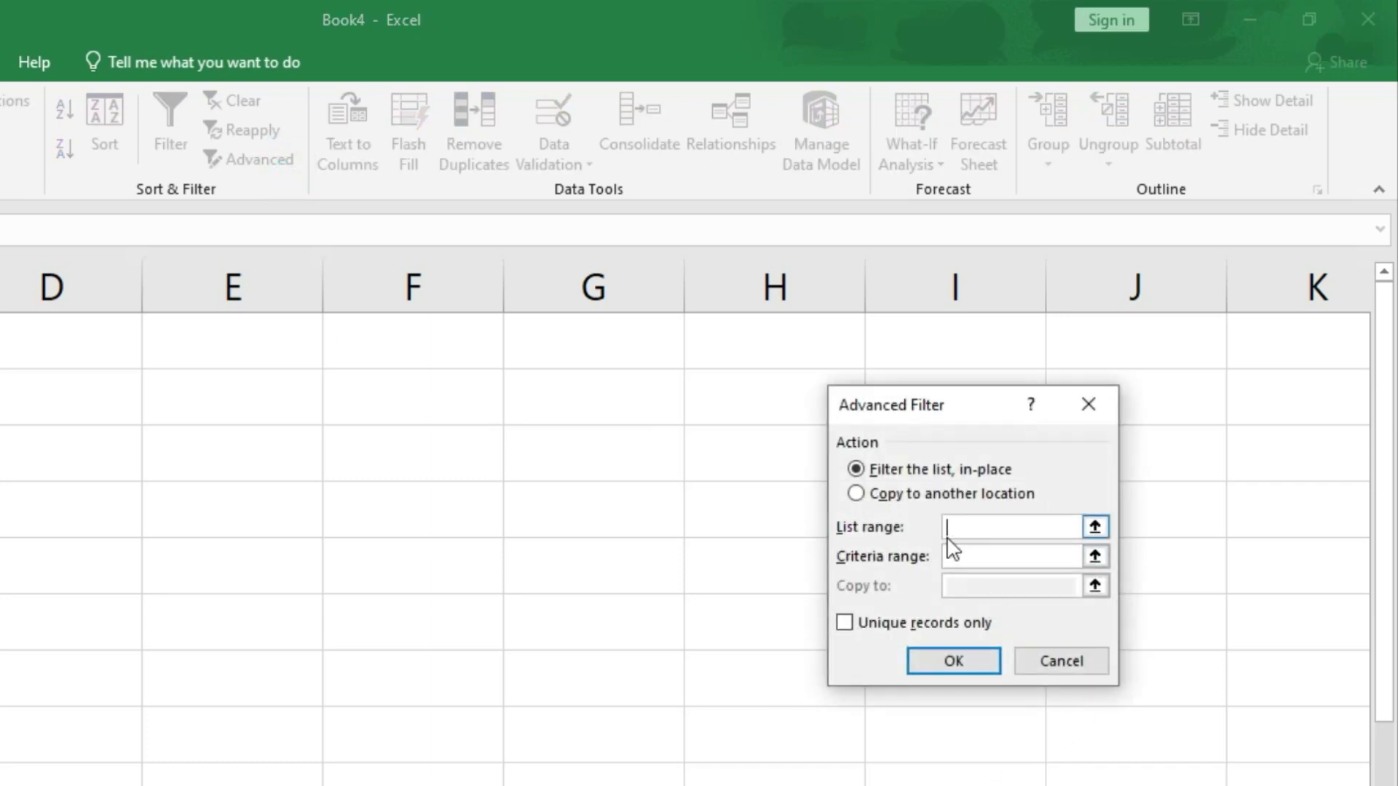
left_click(980, 528)
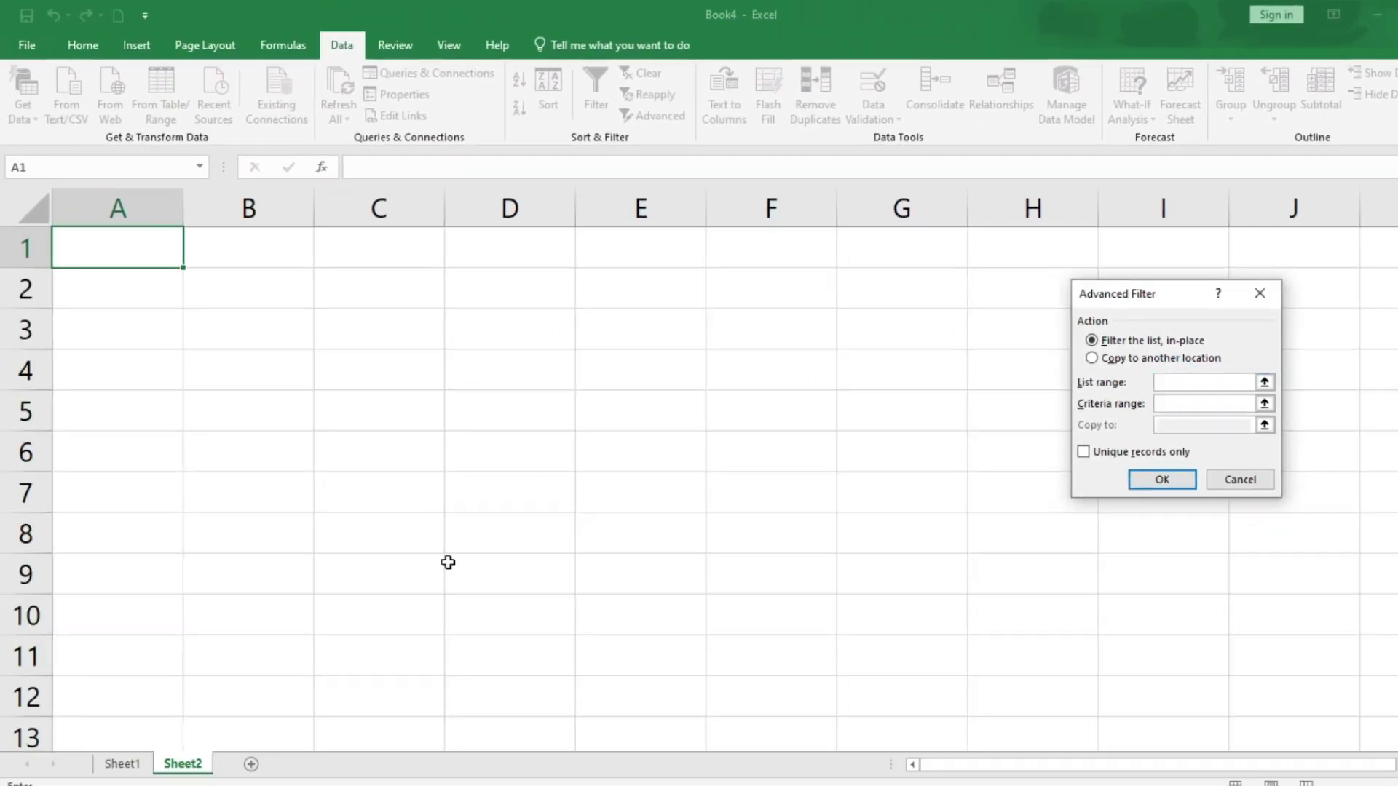
left_click(122, 763)
left_click(109, 252)
key("ctrl+shift+Down")
key("ctrl+shift+Right")
scroll(222, 477, "up", 5)
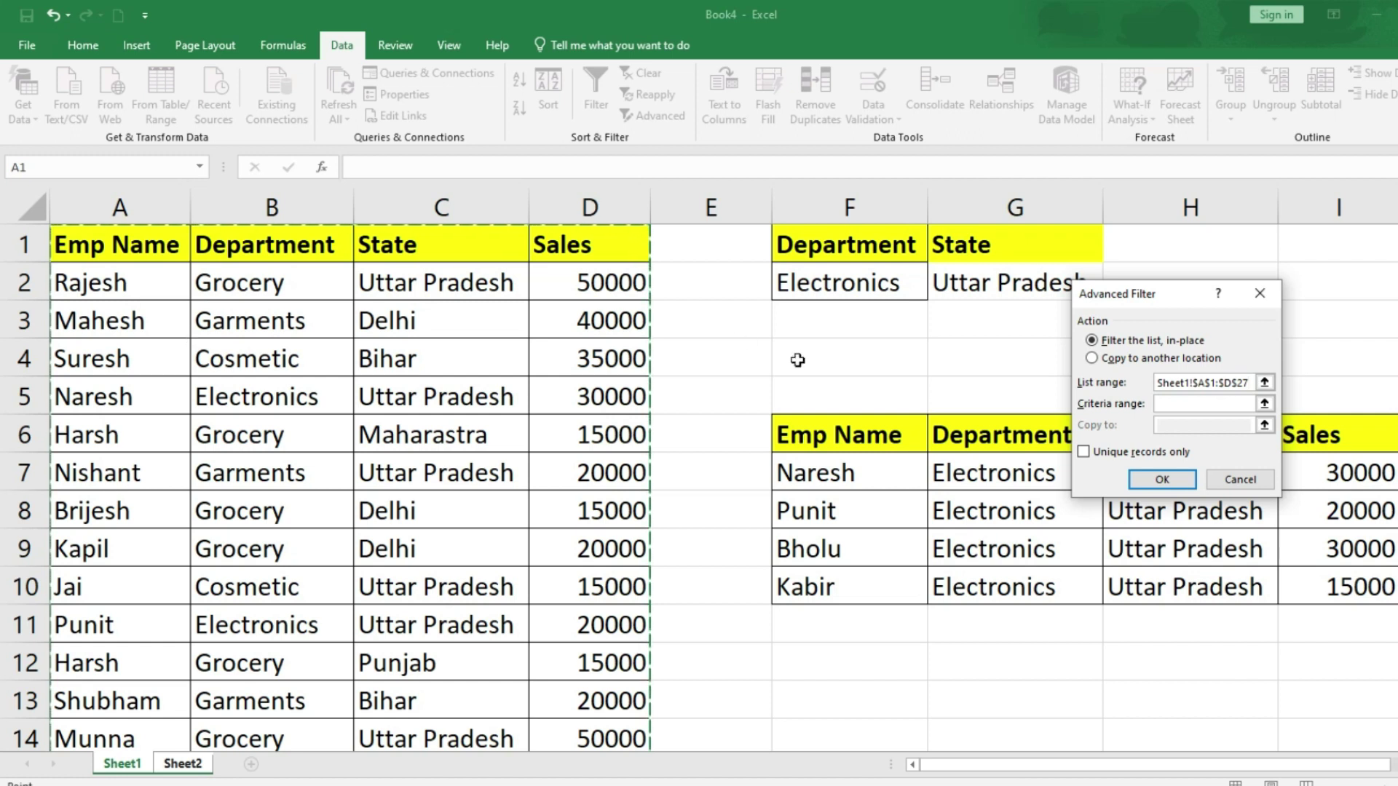
Step: Set the criteria range to F1:G2 on Sheet1
left_click(1181, 405)
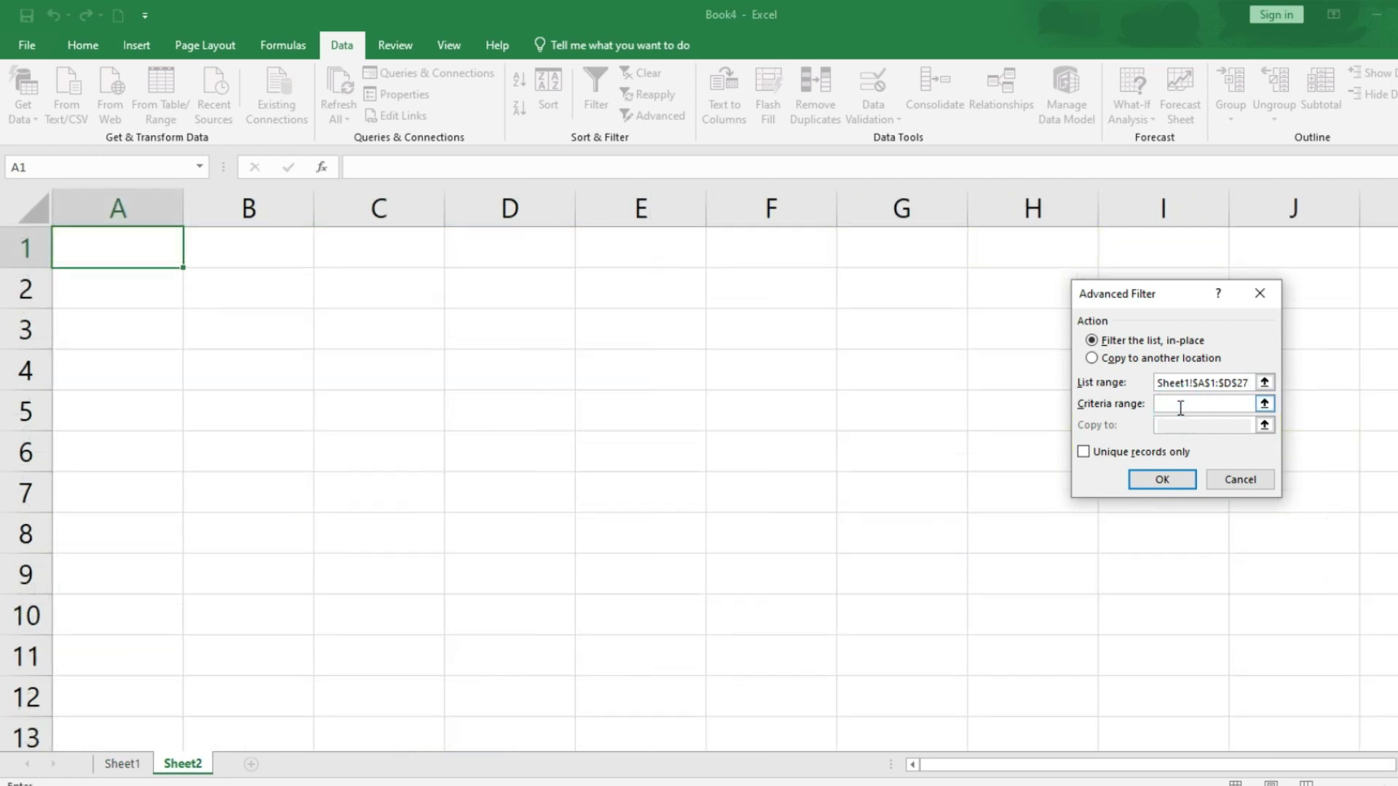
left_click(138, 769)
left_click_drag(821, 246, 1020, 289)
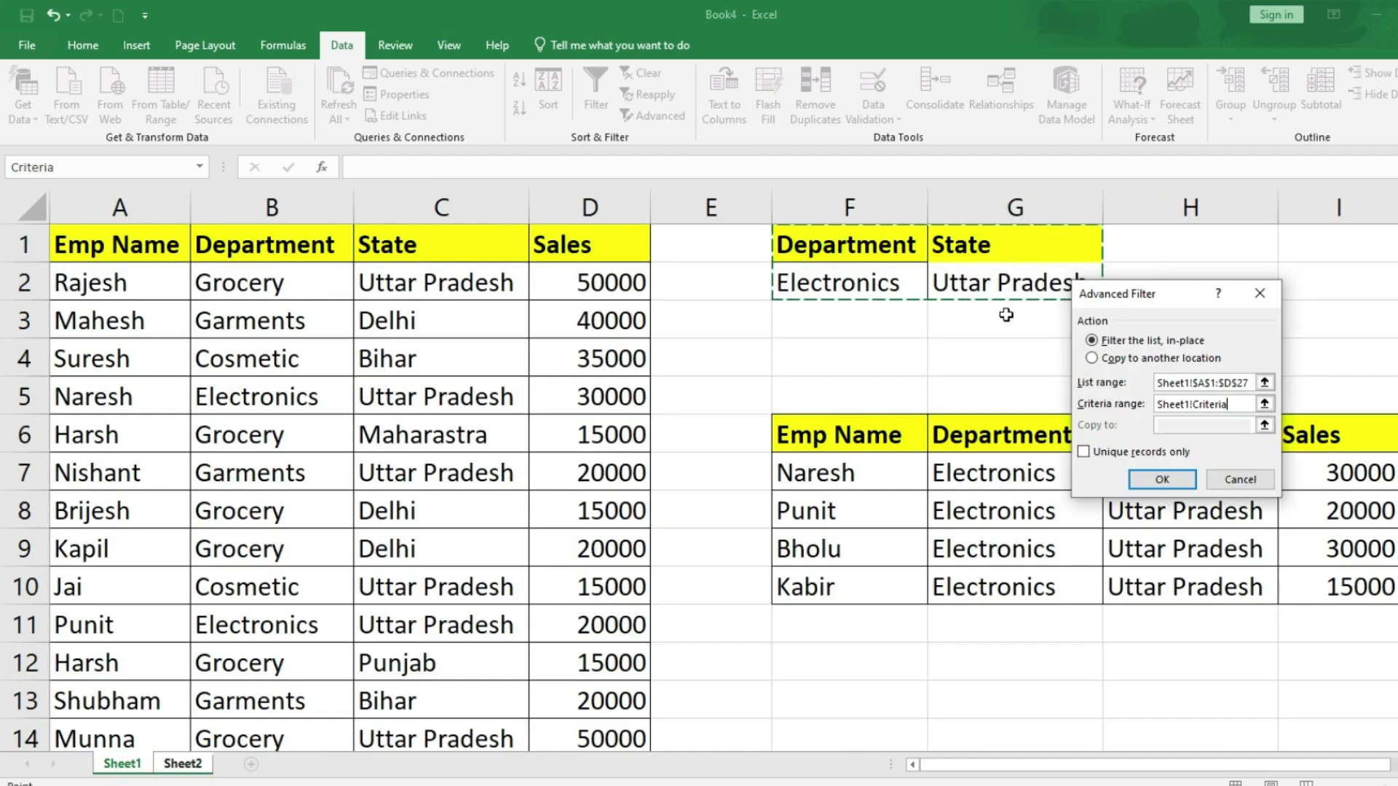
Step: Choose copying to another location, set the destination to Sheet2's cell A1, and run the filter
left_click(1102, 359)
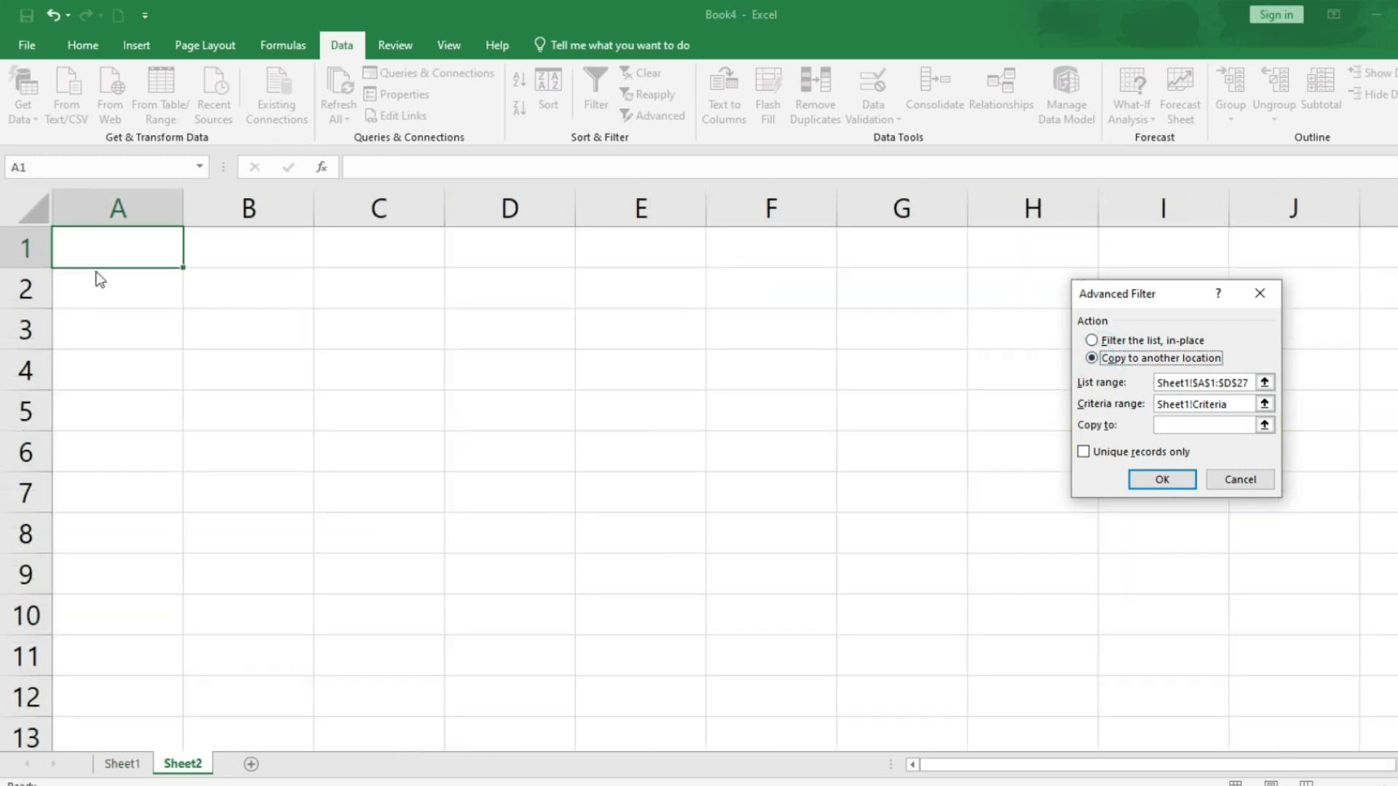
left_click(1194, 425)
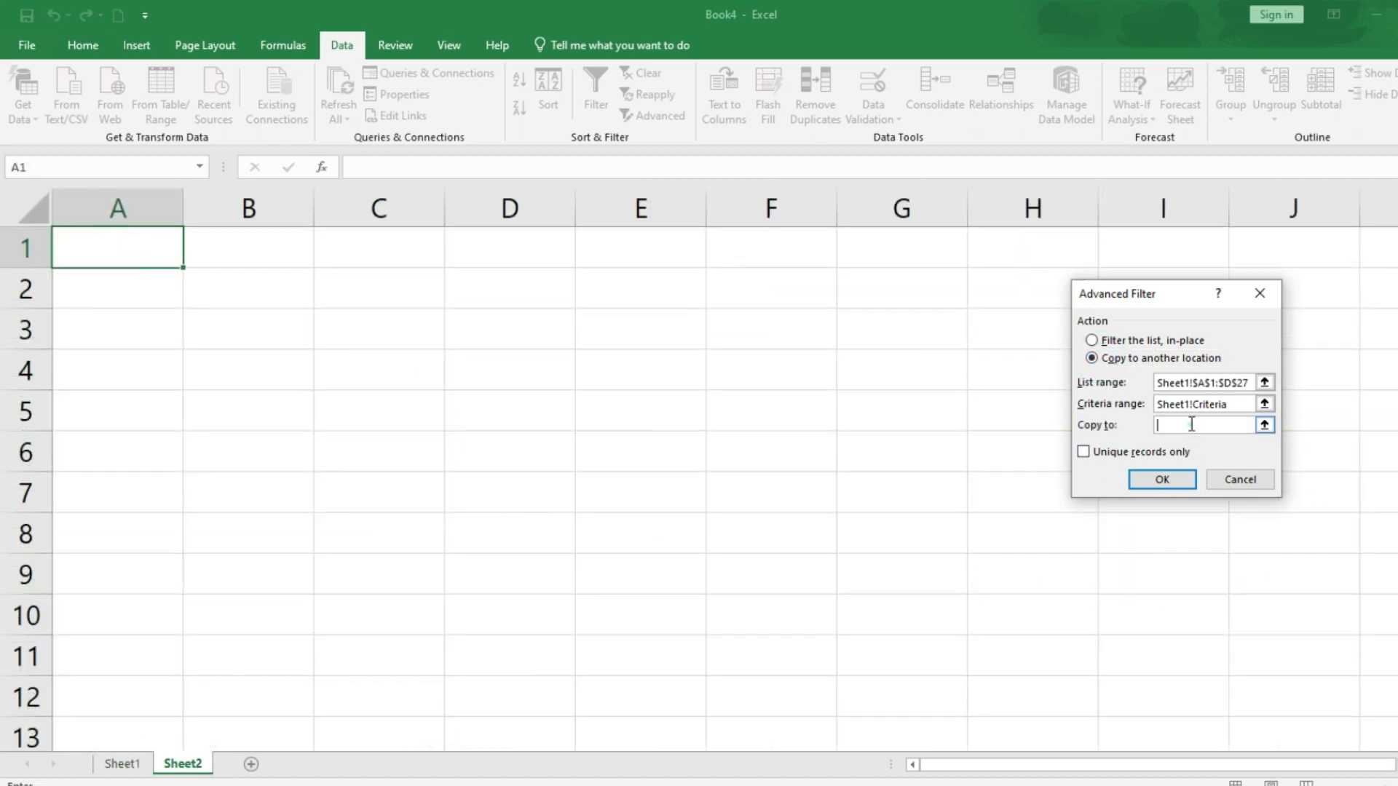
left_click(134, 251)
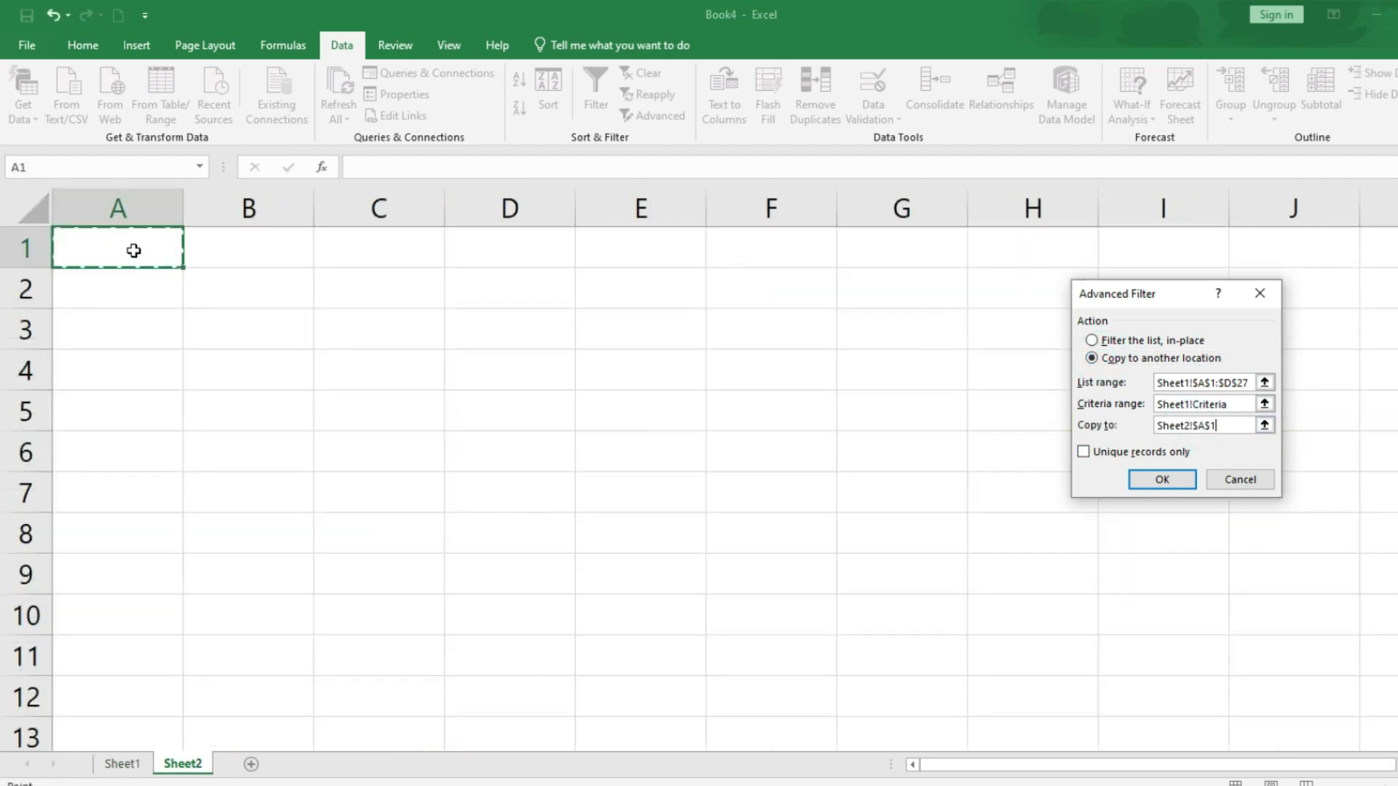
left_click(1174, 481)
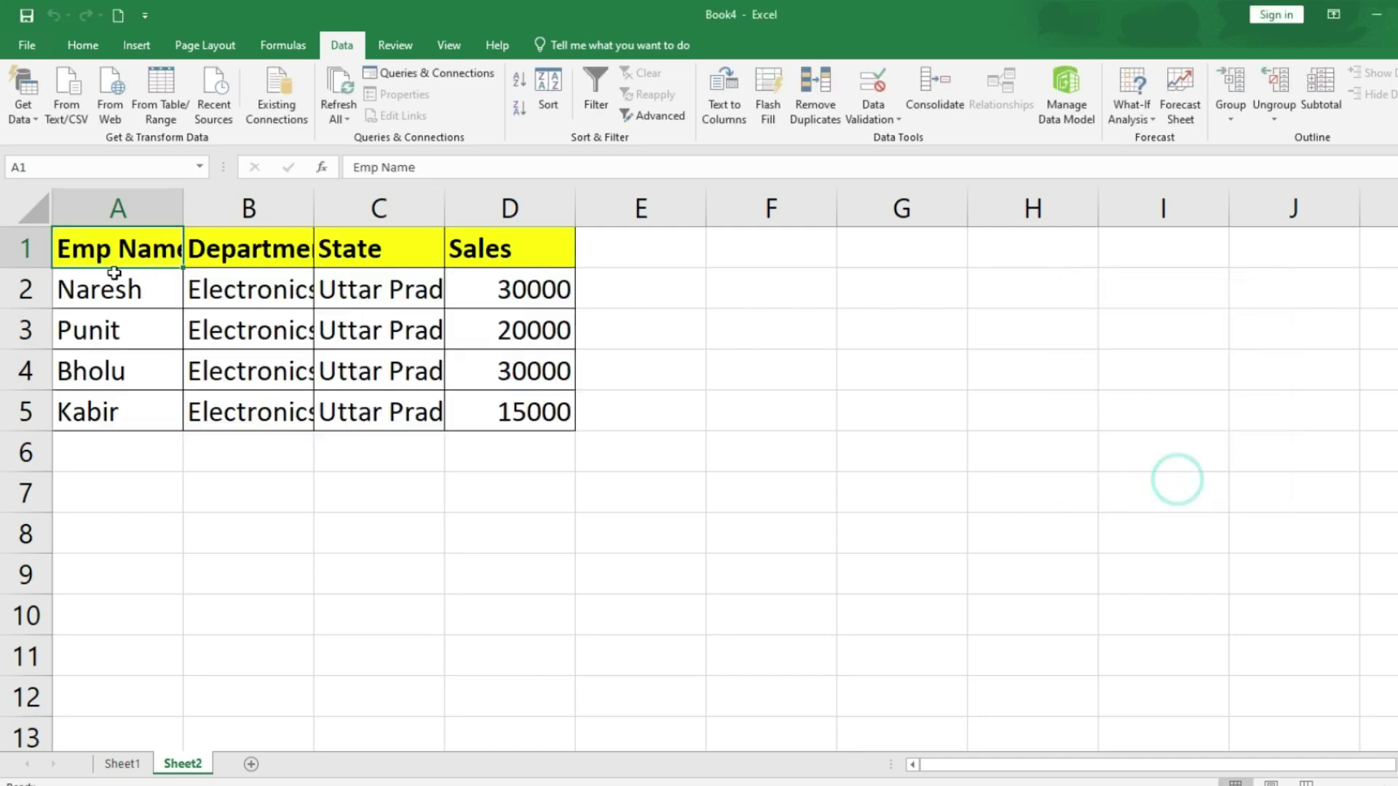
Step: Autofit the widths of columns A, B and C on Sheet2 to their contents
double_click(183, 213)
double_click(335, 212)
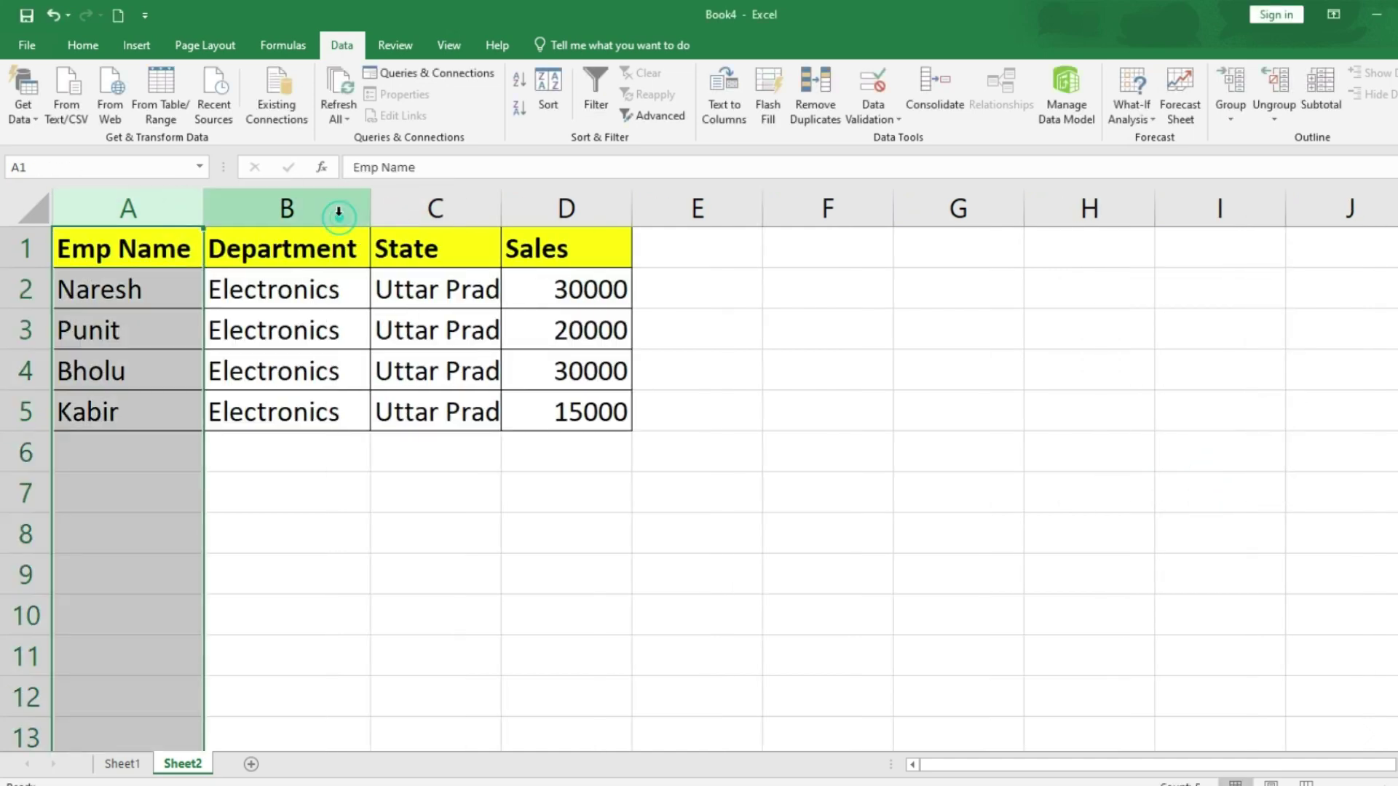
double_click(501, 207)
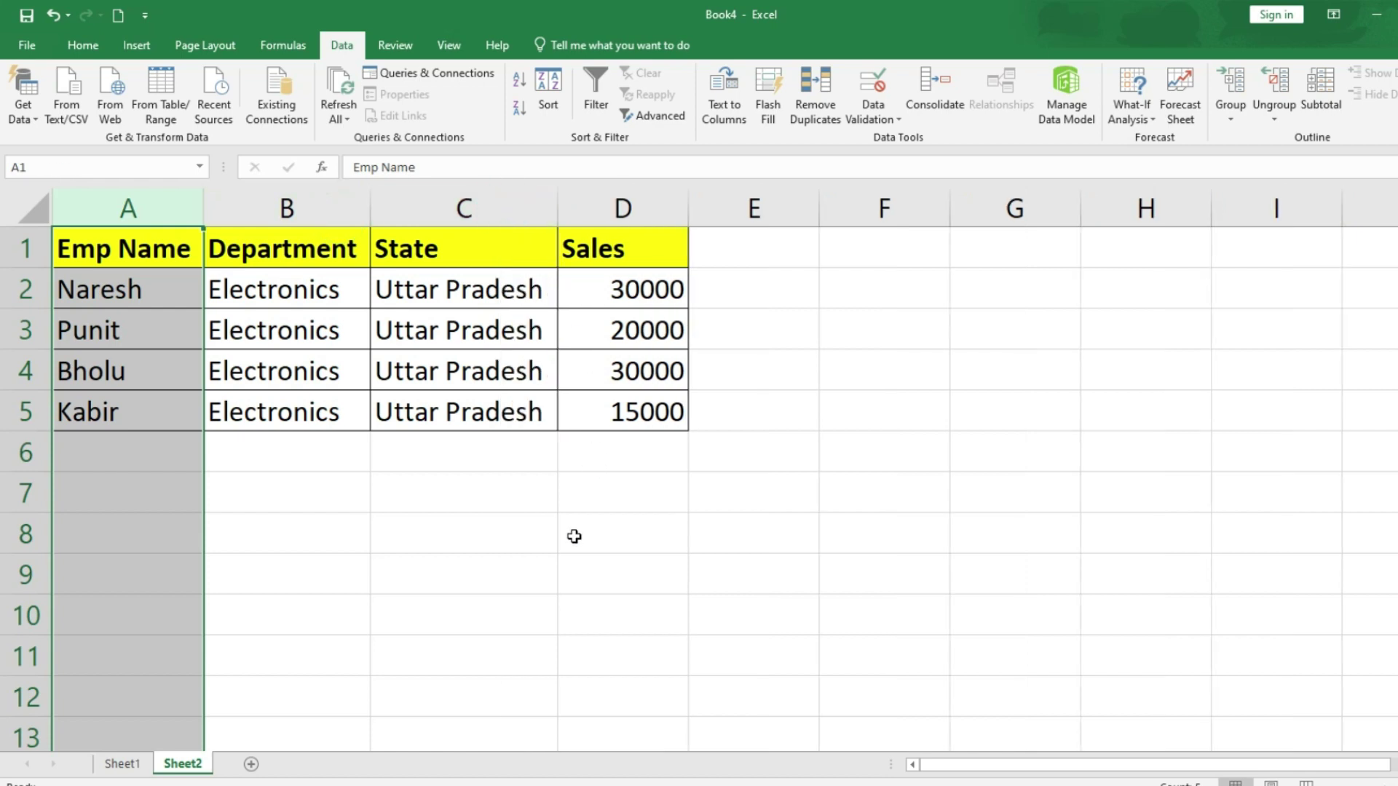
Step: Compare the extracted records on Sheet2 with the source data and criteria on Sheet1
left_click(116, 765)
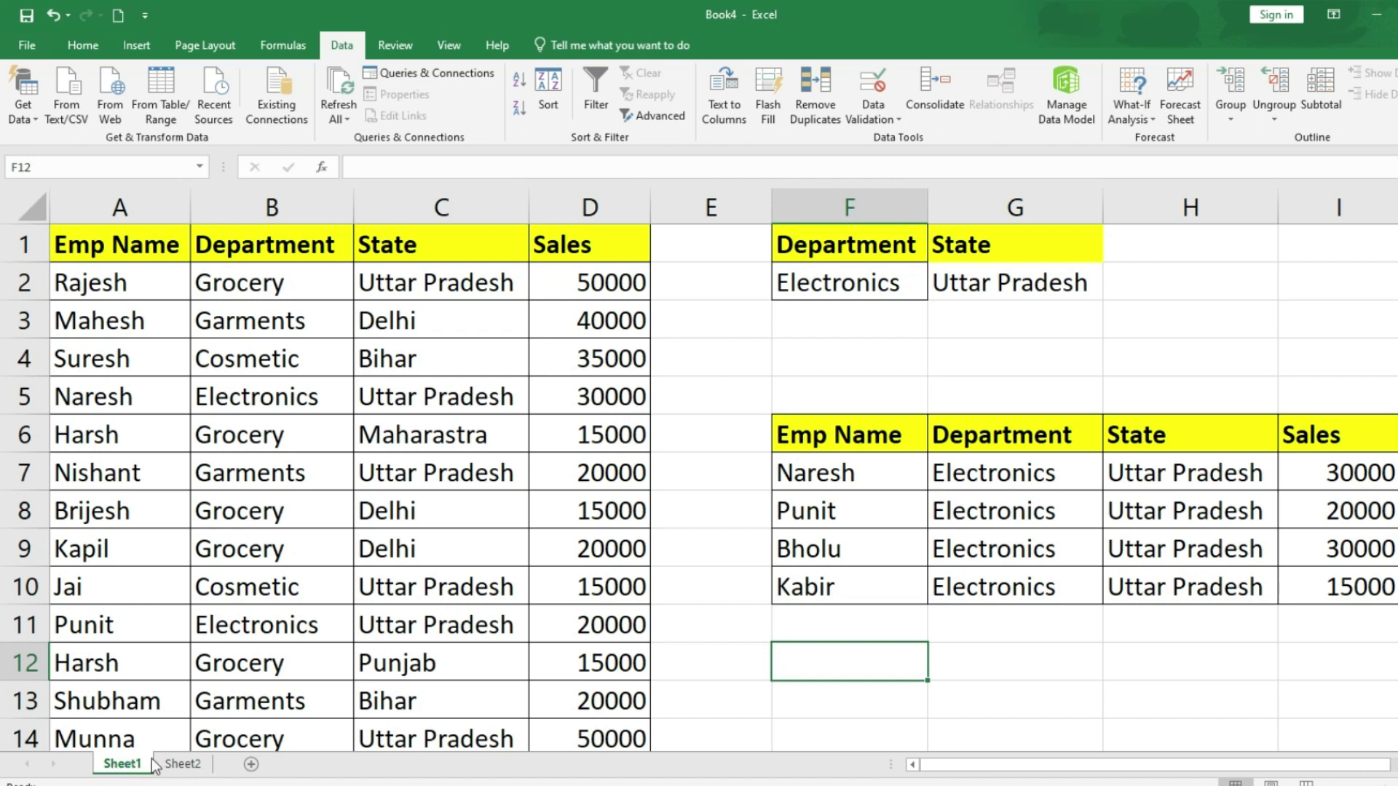
left_click(178, 764)
left_click(309, 558)
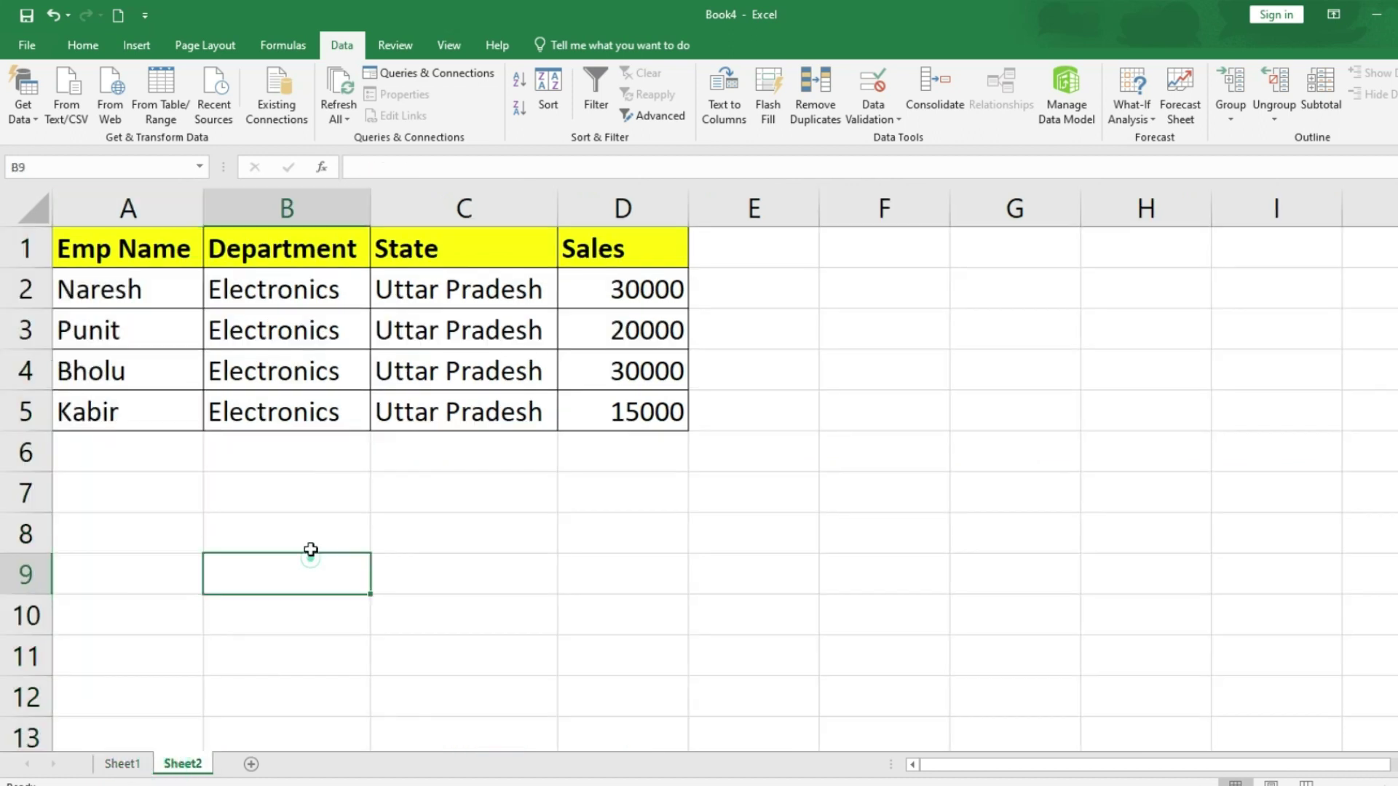
left_click(221, 492)
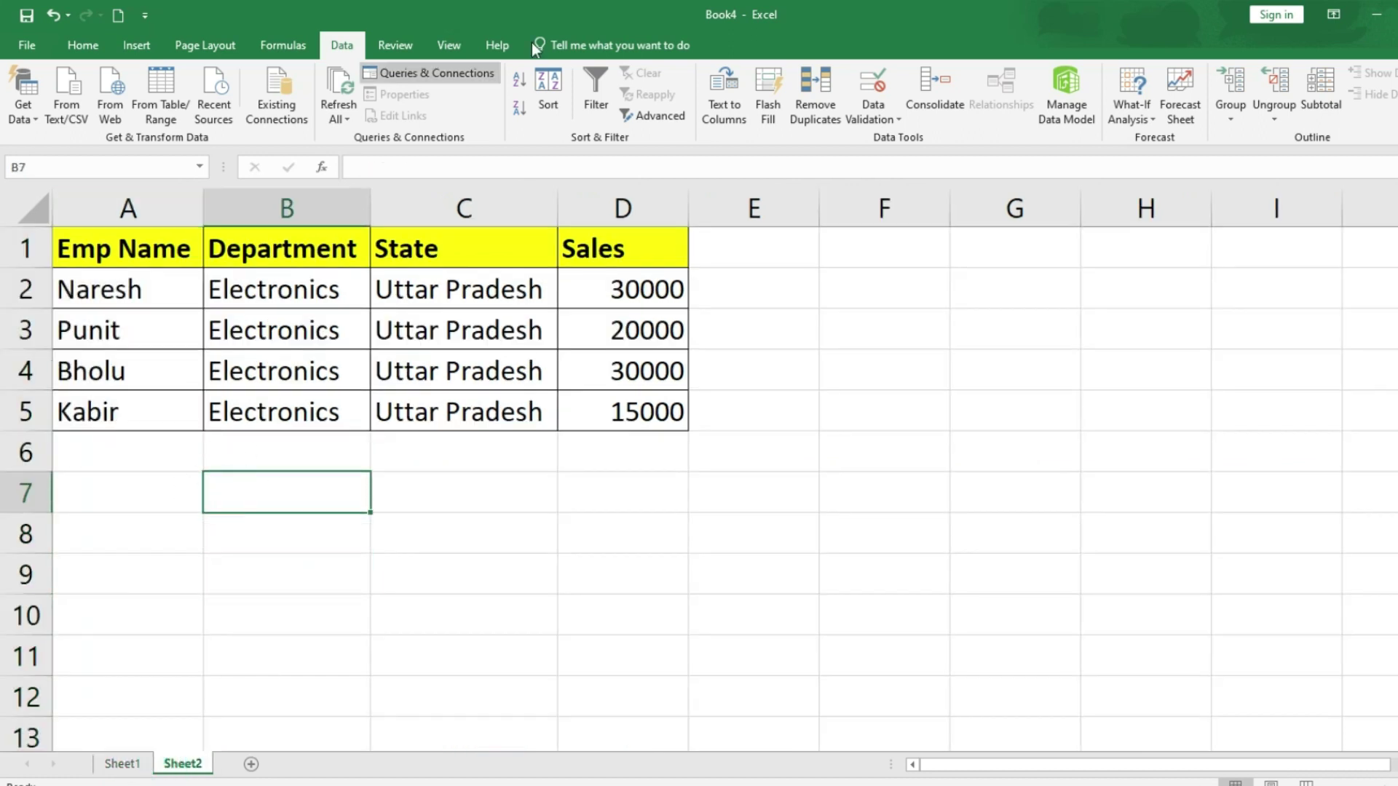
left_click(118, 763)
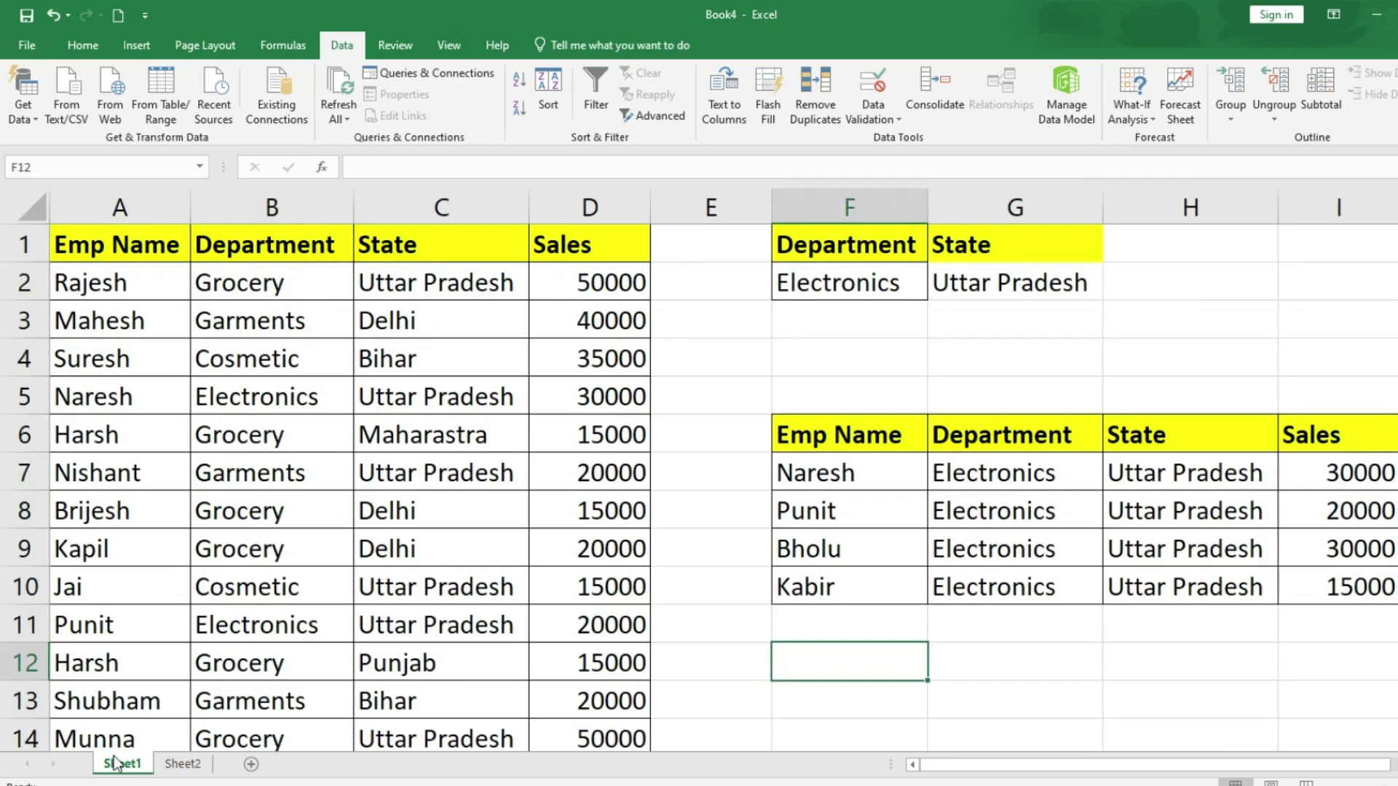